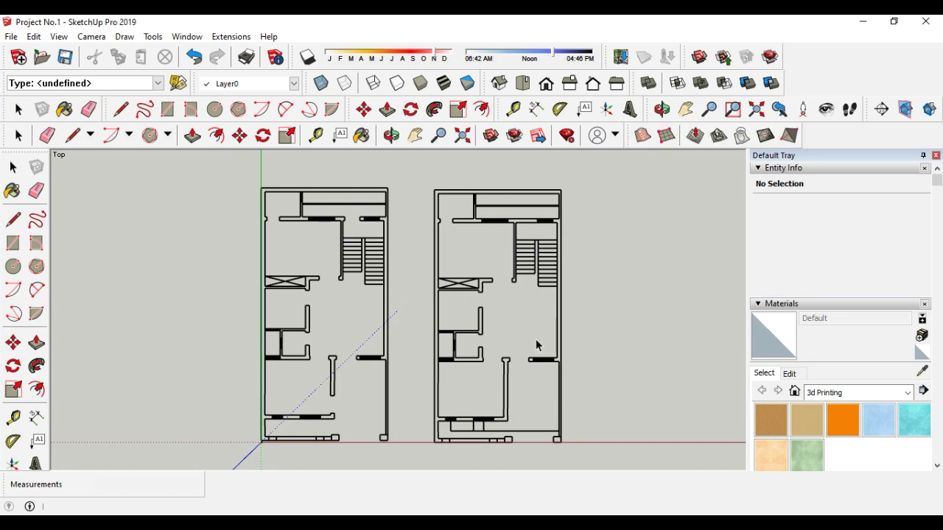
# - Draw a rectangle about 300' by 9' over the back wall of the floor plan at the origin, corner to corner
pyautogui.scroll(1, 267, 336)
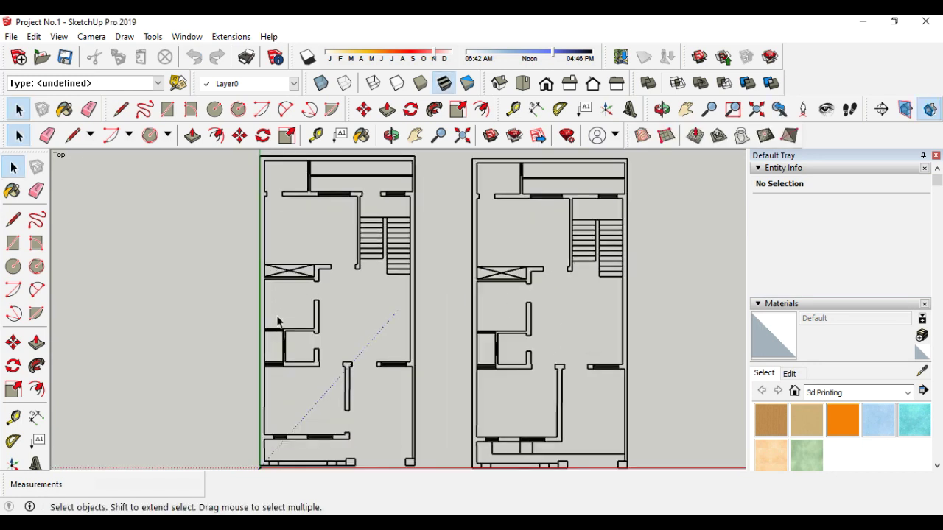
pyautogui.scroll(-1, 277, 324)
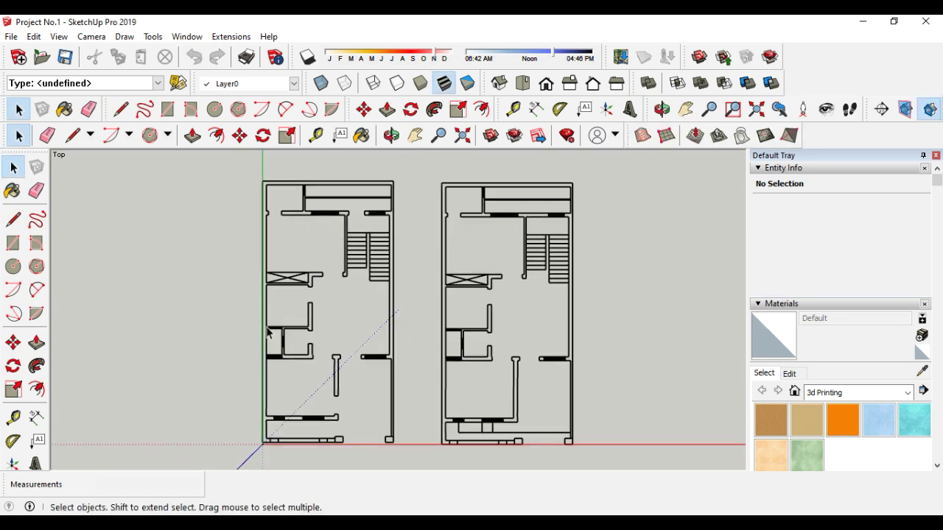
pyautogui.scroll(-1, 268, 333)
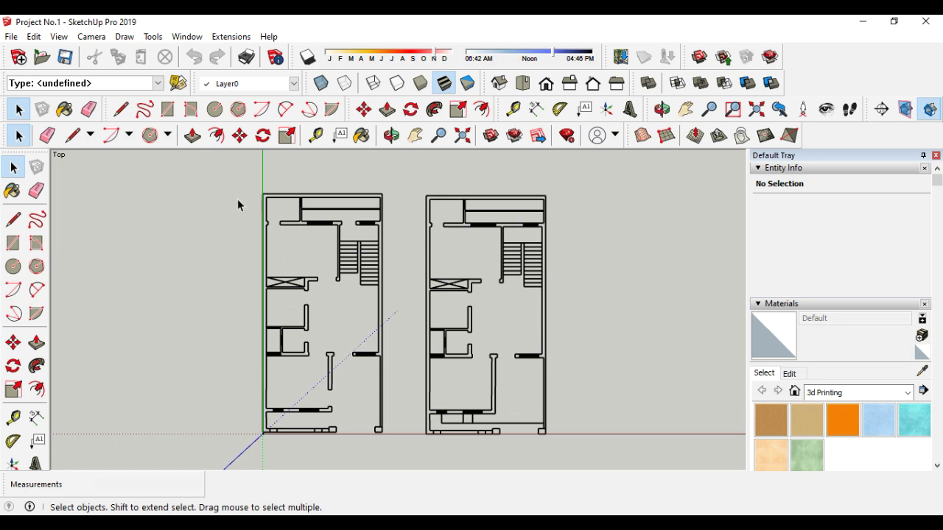
pyautogui.click(168, 112)
pyautogui.scroll(2, 263, 195)
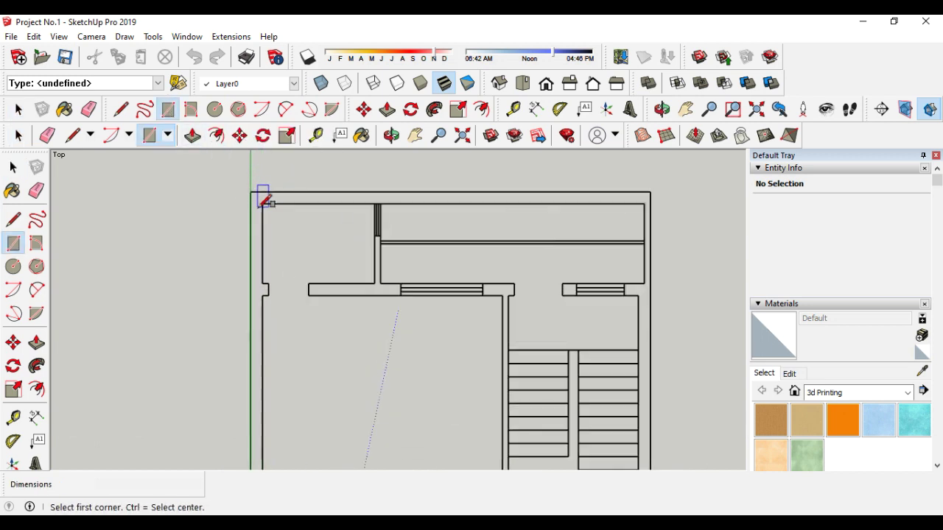
pyautogui.click(250, 191)
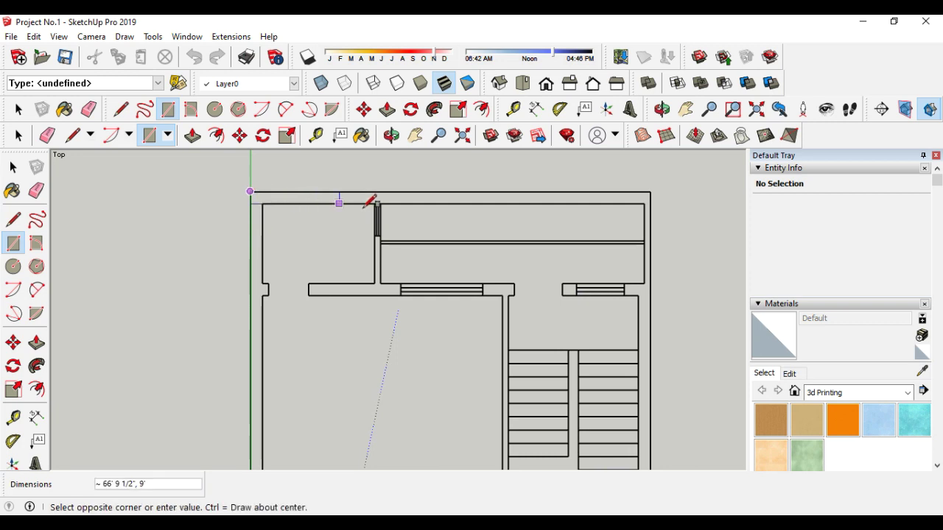
pyautogui.click(651, 204)
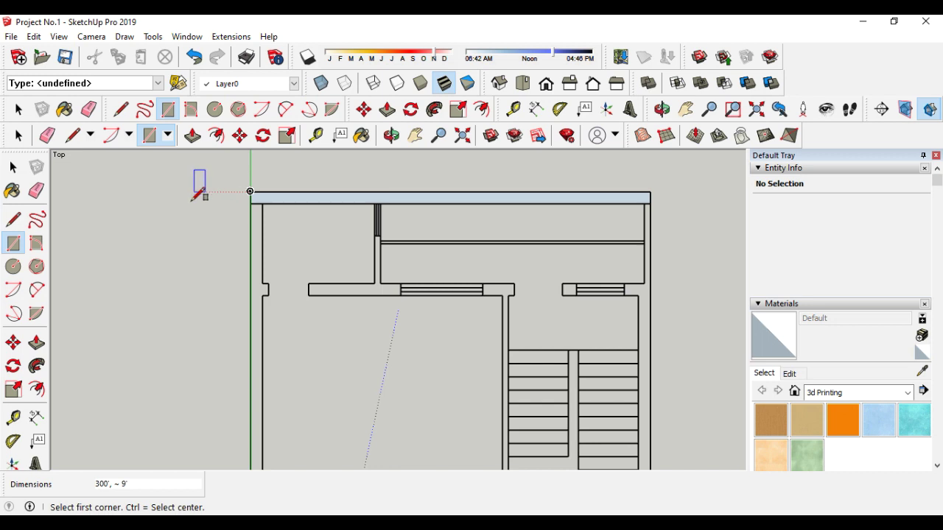
# - Examine the wall corners, columns and openings of the plan at the origin from the front wall to the back wall
pyautogui.click(144, 109)
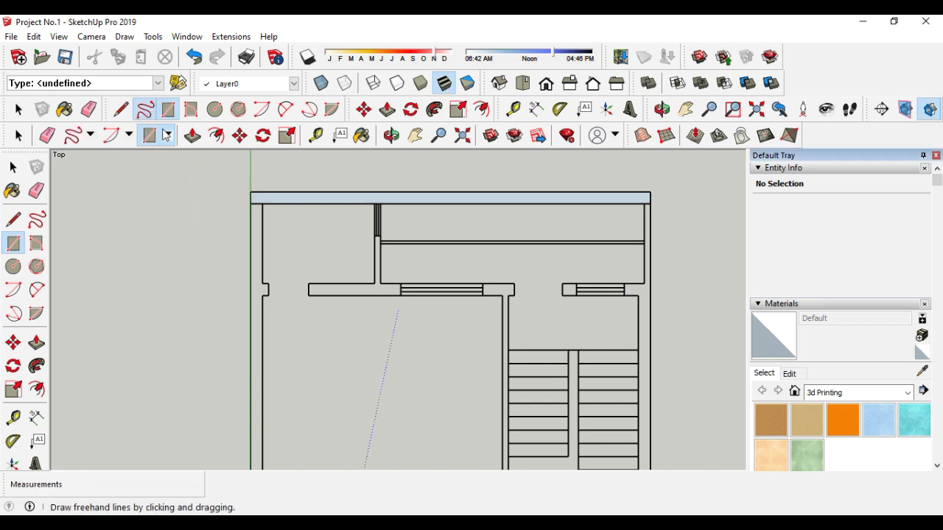
pyautogui.scroll(-6, 250, 203)
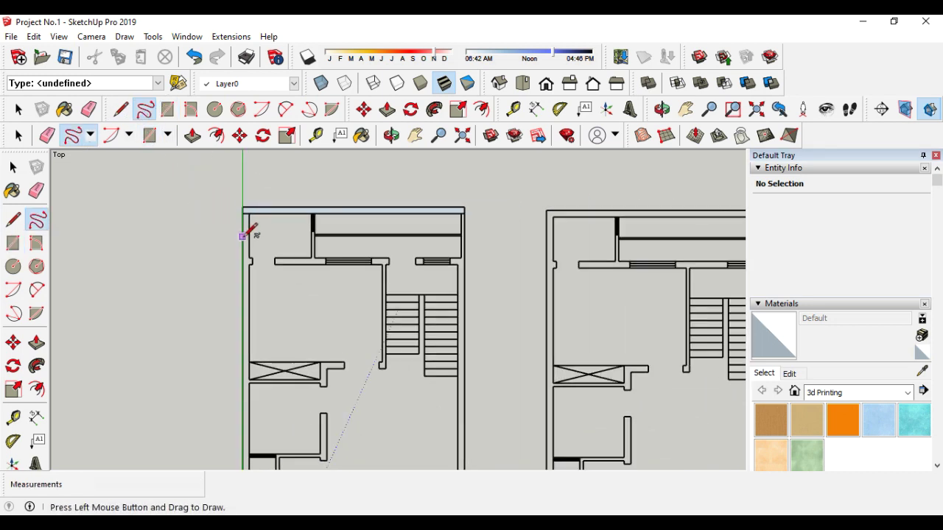
pyautogui.scroll(5, 249, 340)
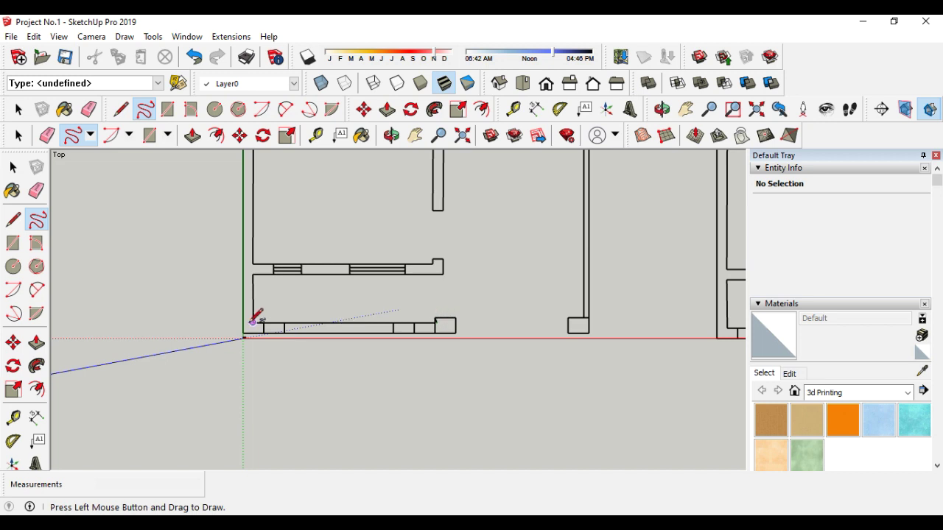
pyautogui.scroll(-3, 261, 385)
pyautogui.scroll(3, 266, 380)
pyautogui.moveTo(258, 340); pyautogui.dragTo(380, 338)
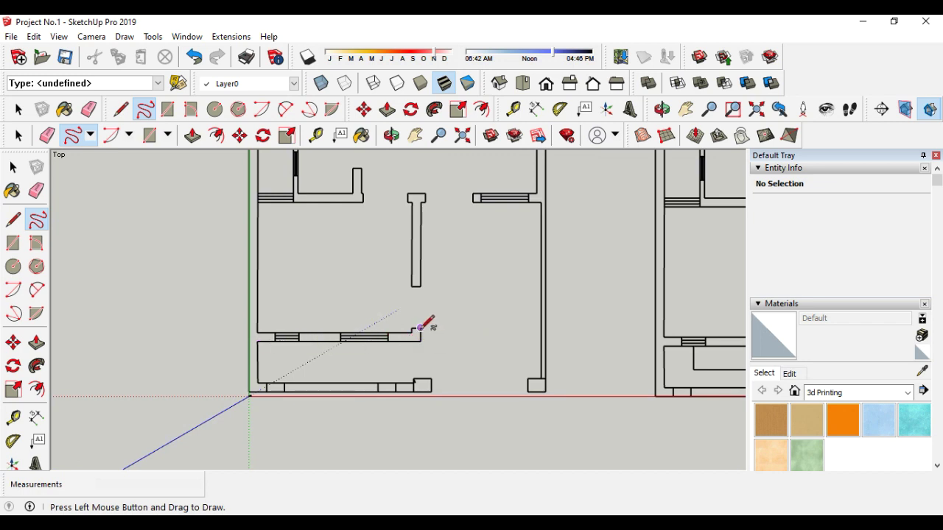
pyautogui.scroll(1, 426, 202)
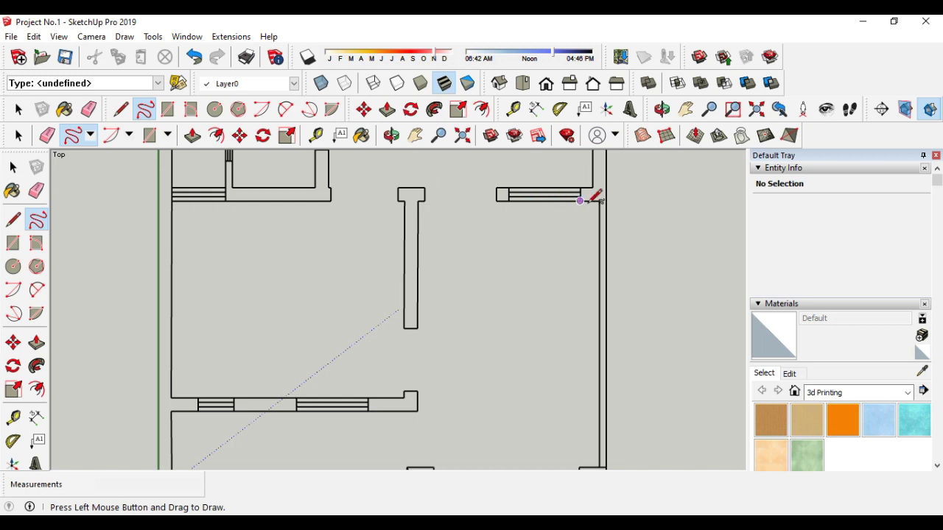
pyautogui.scroll(-2, 579, 327)
pyautogui.scroll(1, 583, 381)
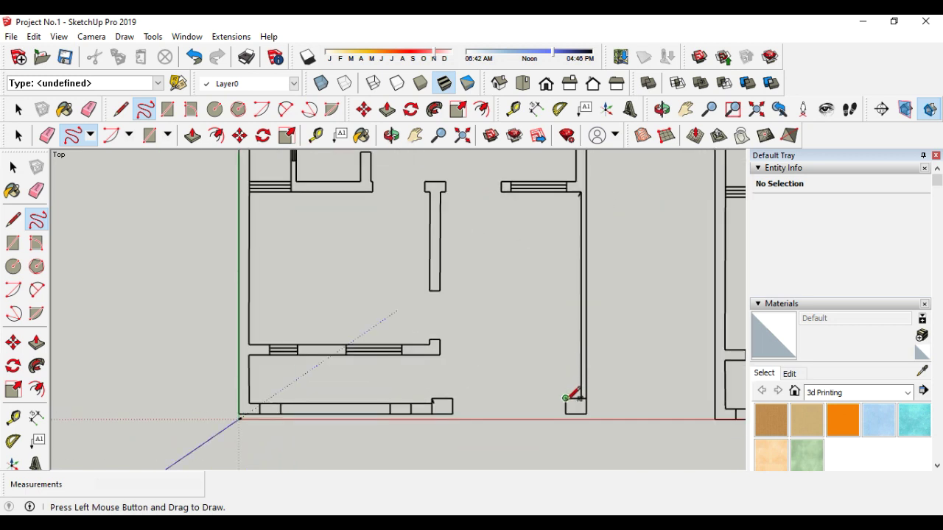
pyautogui.scroll(-2, 587, 413)
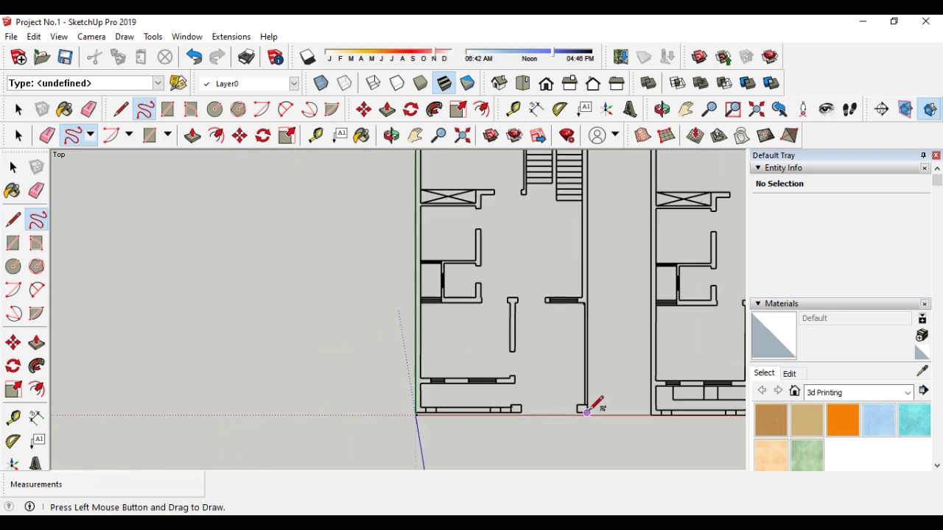
pyautogui.scroll(-4, 589, 320)
pyautogui.scroll(5, 587, 206)
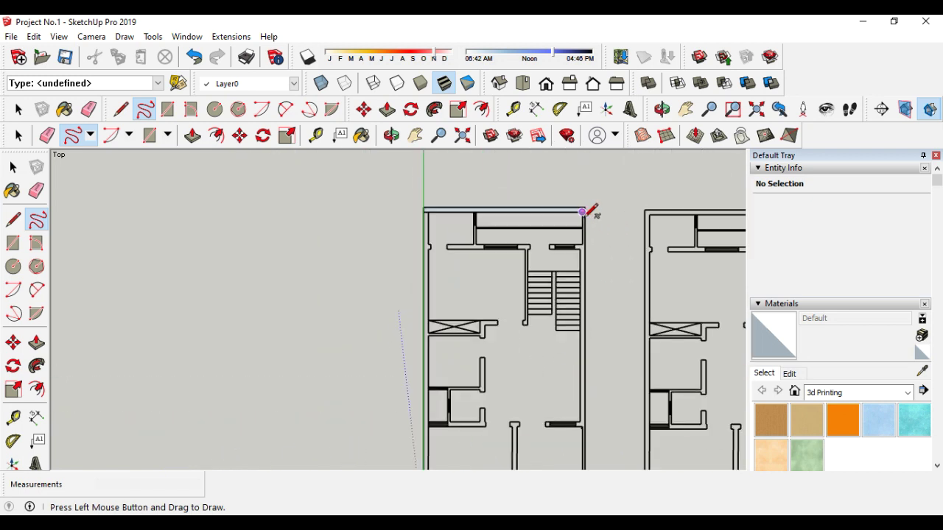
pyautogui.scroll(3, 587, 210)
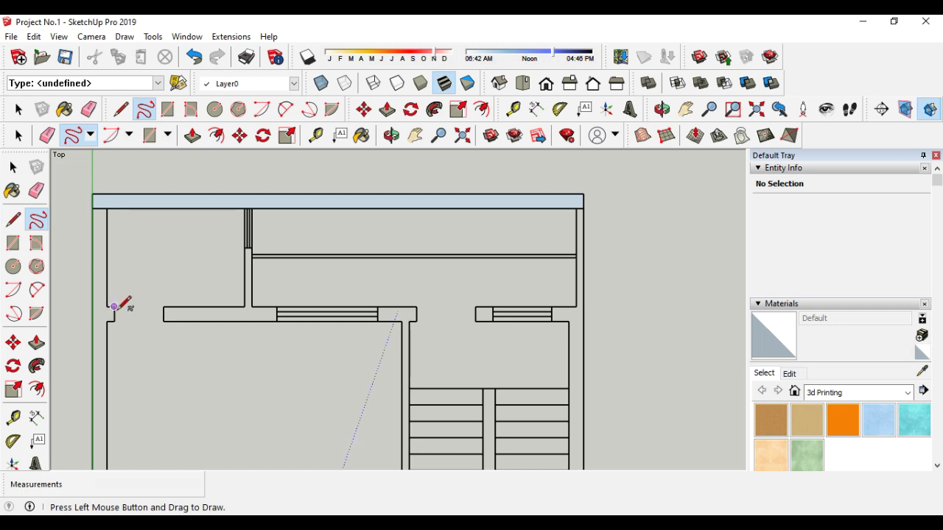
pyautogui.scroll(-8, 126, 320)
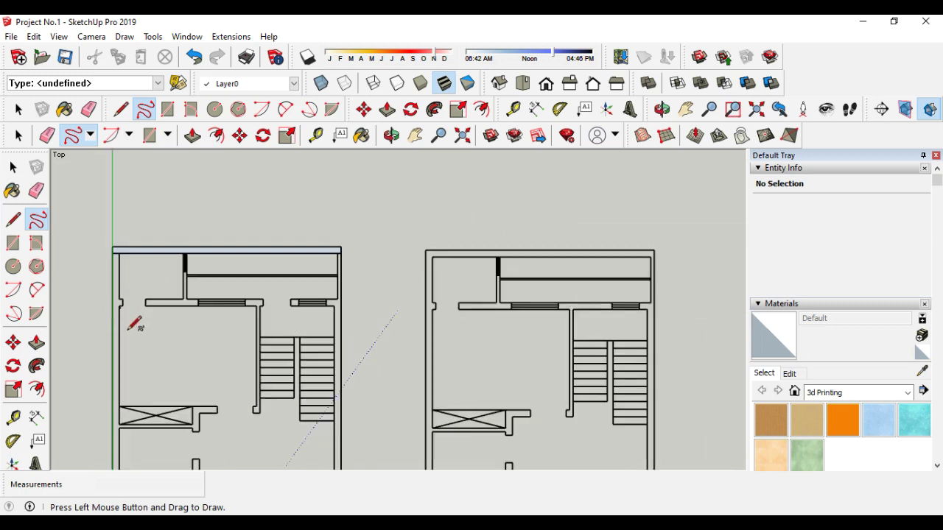
pyautogui.scroll(-2, 131, 420)
pyautogui.scroll(8, 124, 422)
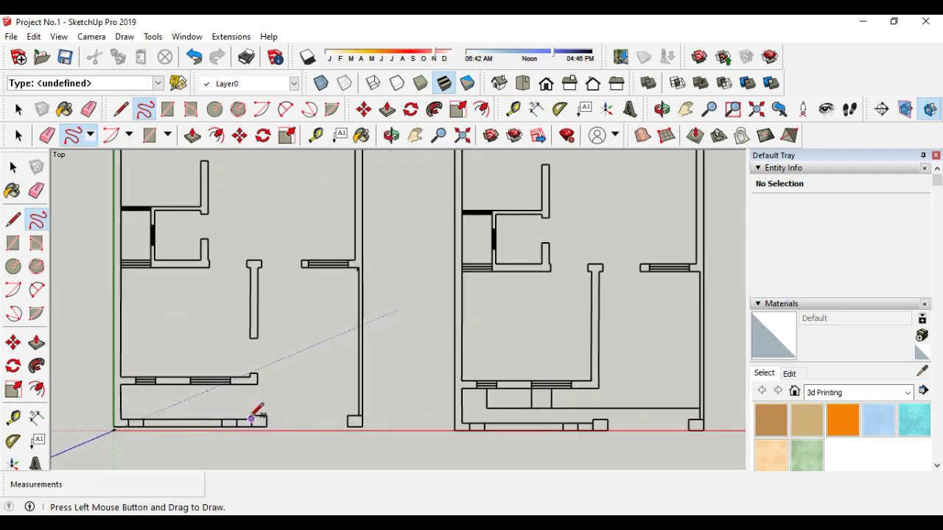
pyautogui.scroll(3, 267, 418)
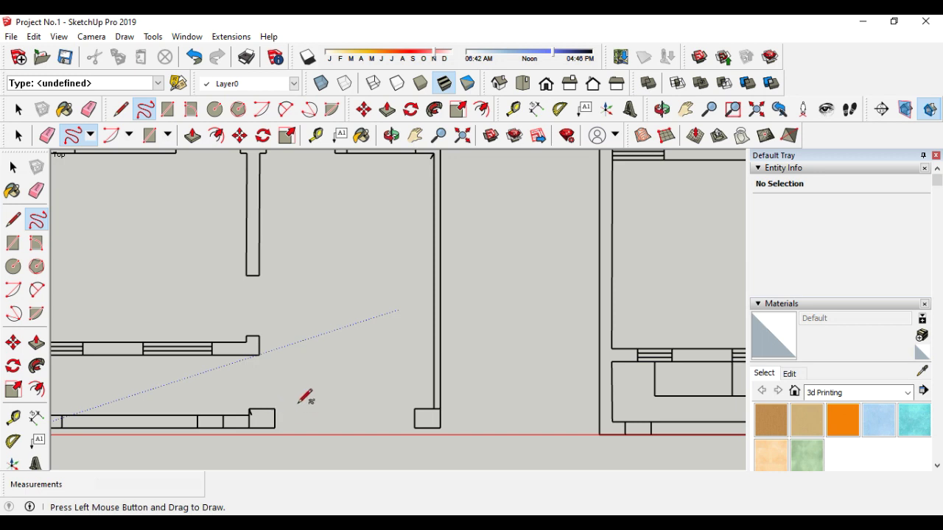
pyautogui.scroll(-2, 303, 393)
pyautogui.click(121, 109)
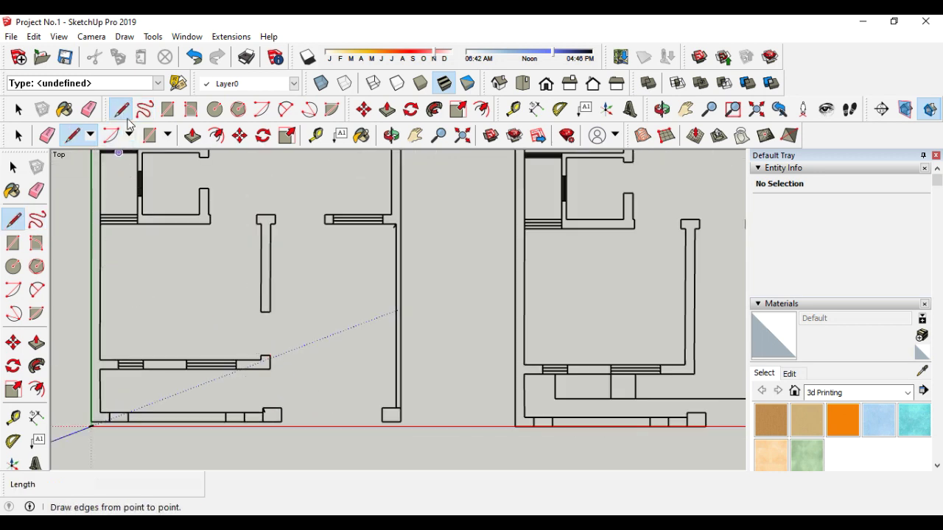
pyautogui.click(101, 223)
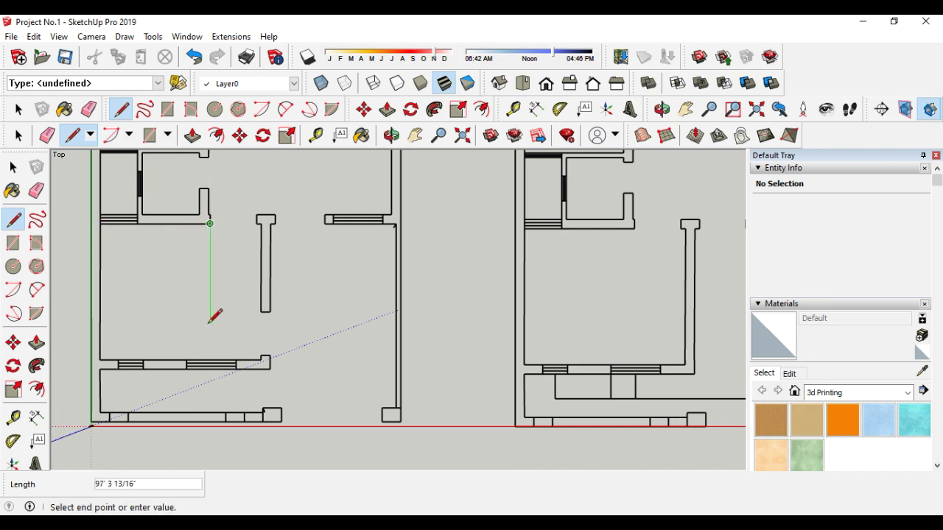
pyautogui.press('Escape')
pyautogui.scroll(-6, 421, 442)
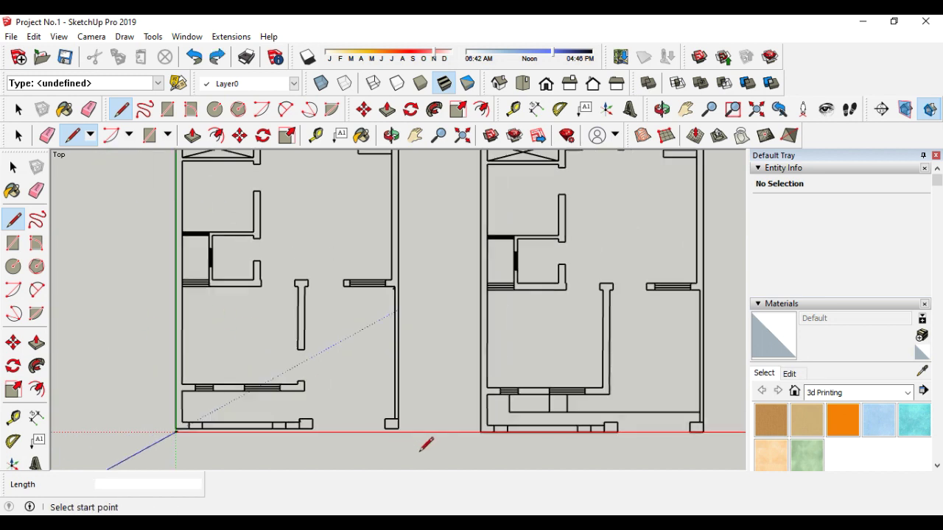
# - Trace the outer edge of the side wall along the green axis with a line about 591' long, down to the front corner
pyautogui.scroll(5, 281, 212)
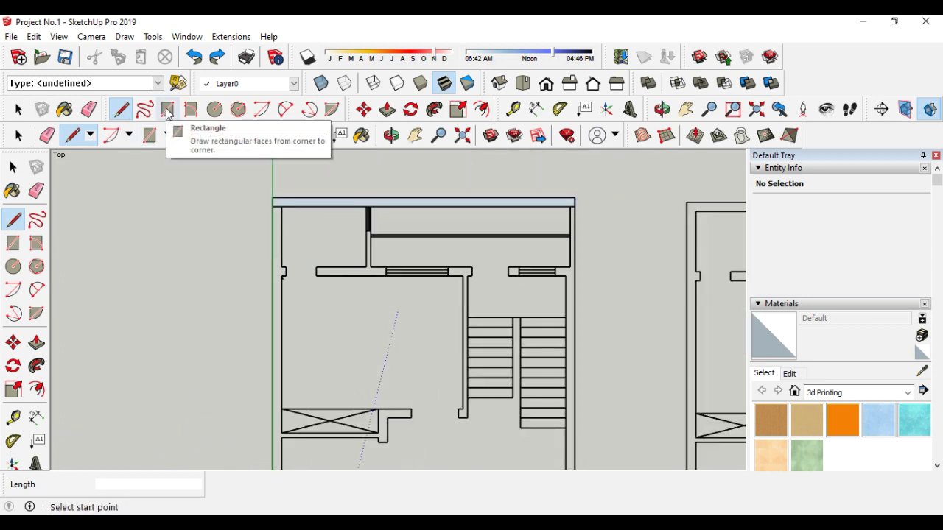
pyautogui.click(150, 135)
pyautogui.click(121, 109)
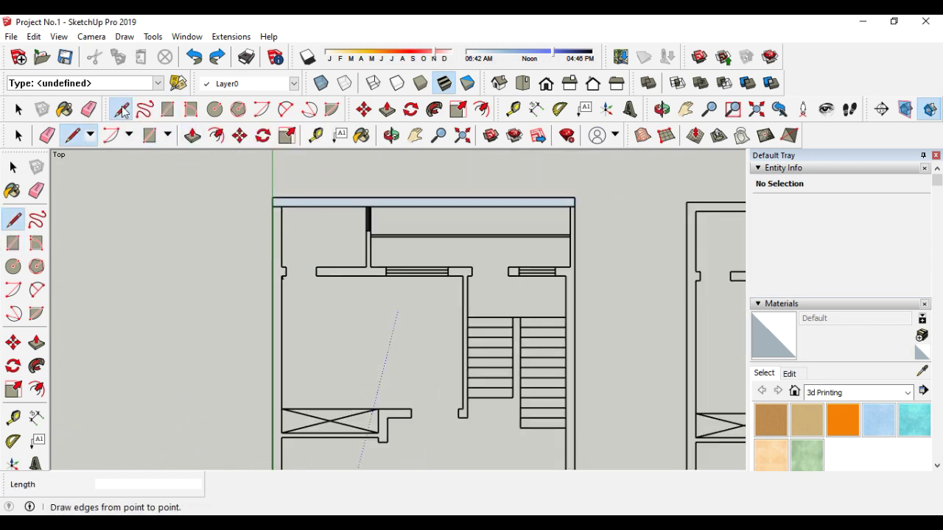
pyautogui.click(272, 205)
pyautogui.scroll(-5, 273, 257)
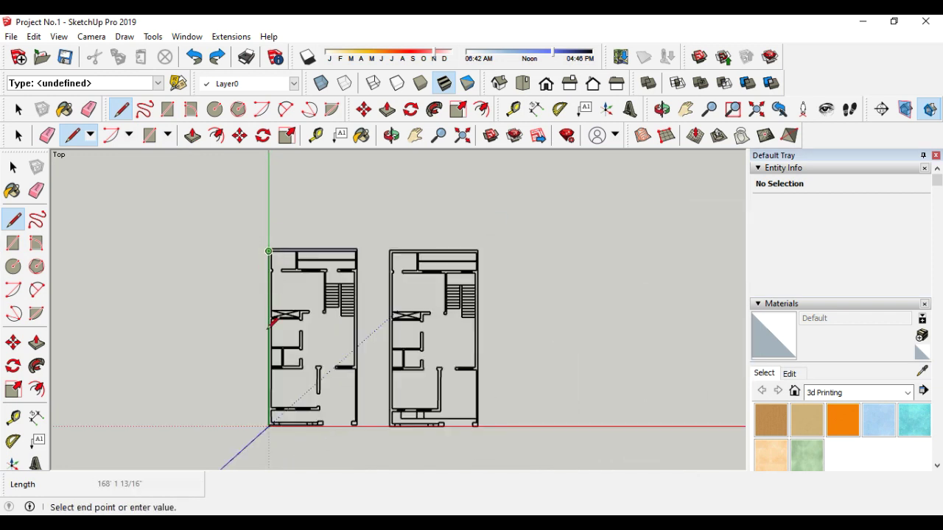
pyautogui.scroll(5, 274, 424)
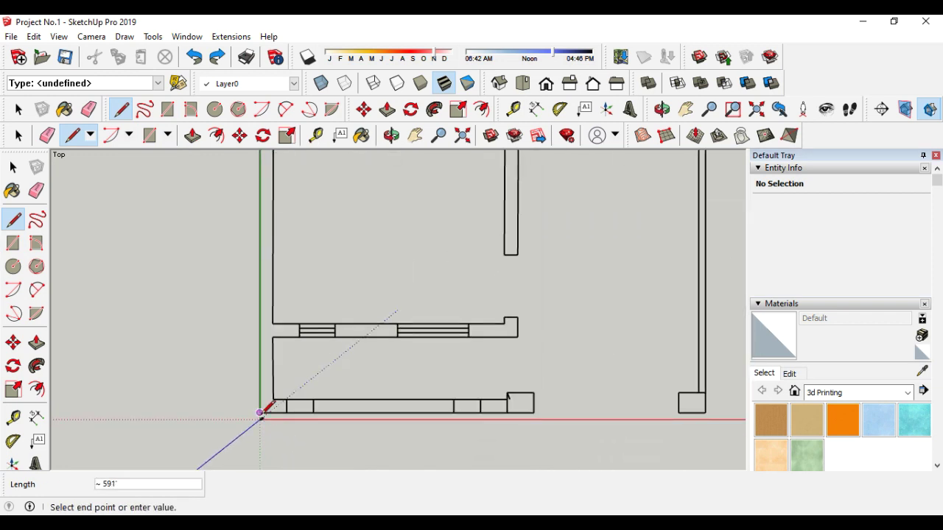
pyautogui.click(508, 393)
pyautogui.scroll(4, 512, 392)
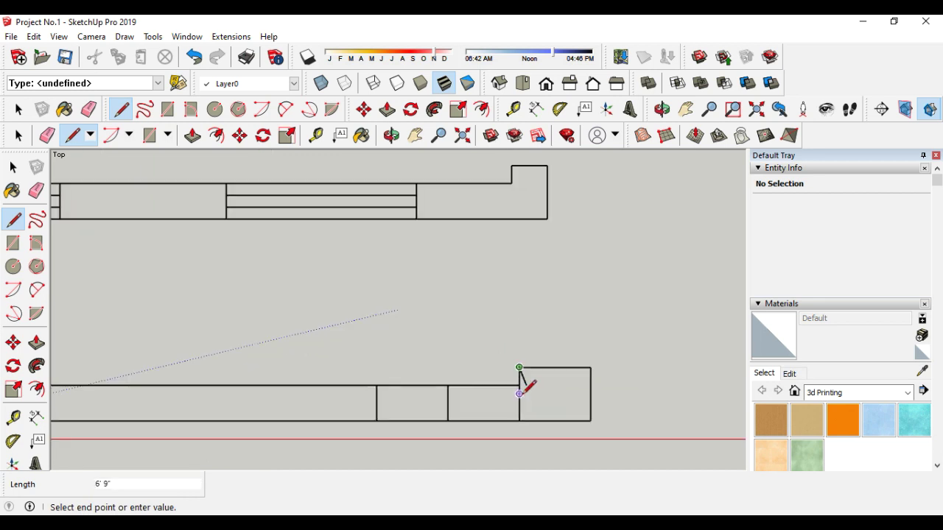
# - Trace the inner edge of the same side wall with a 582' line and close its back end with a 9' line
pyautogui.scroll(-6, 442, 387)
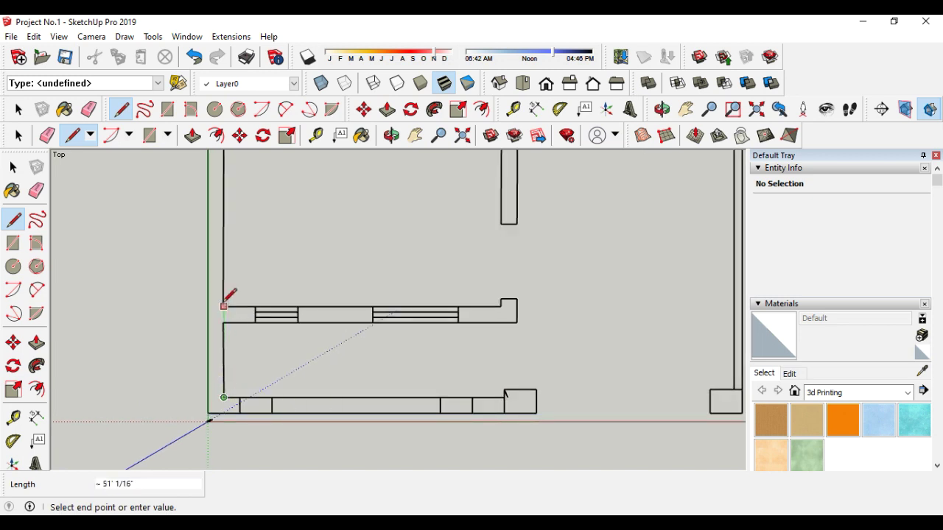
pyautogui.scroll(-5, 232, 408)
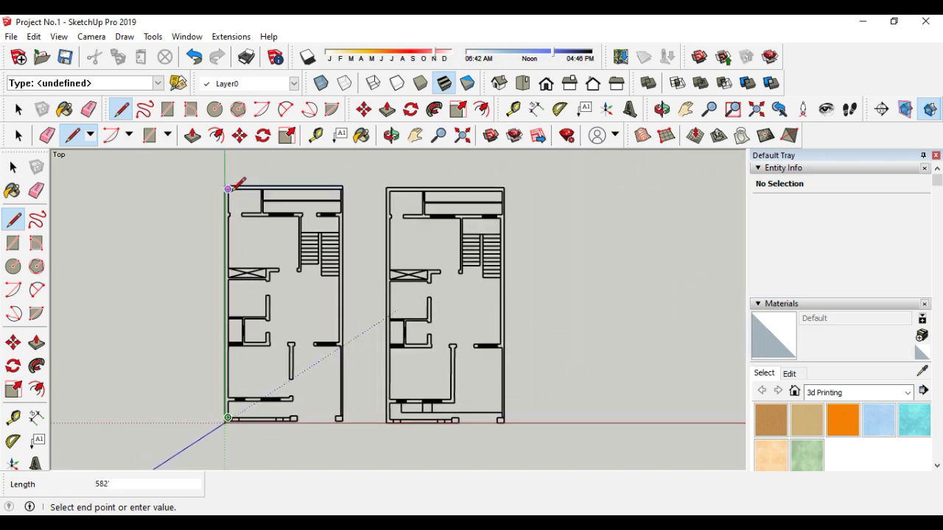
pyautogui.scroll(4, 227, 189)
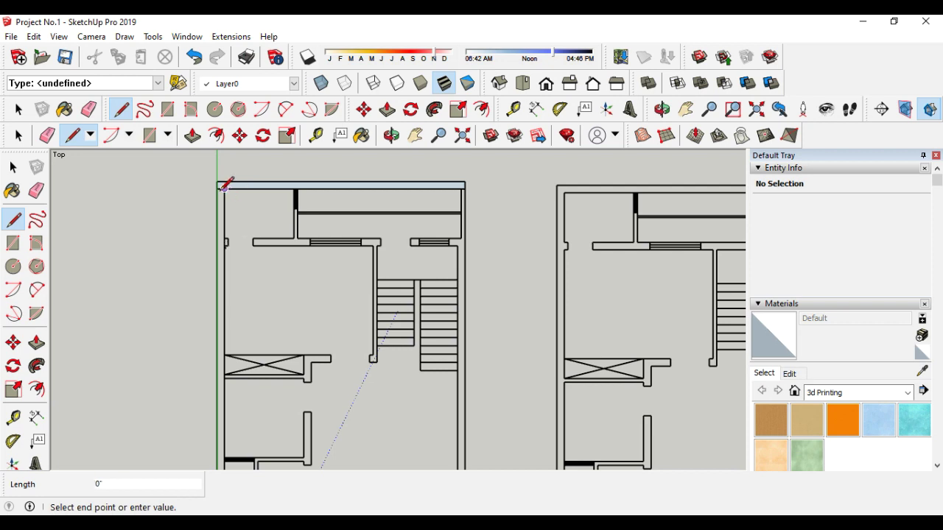
pyautogui.click(218, 188)
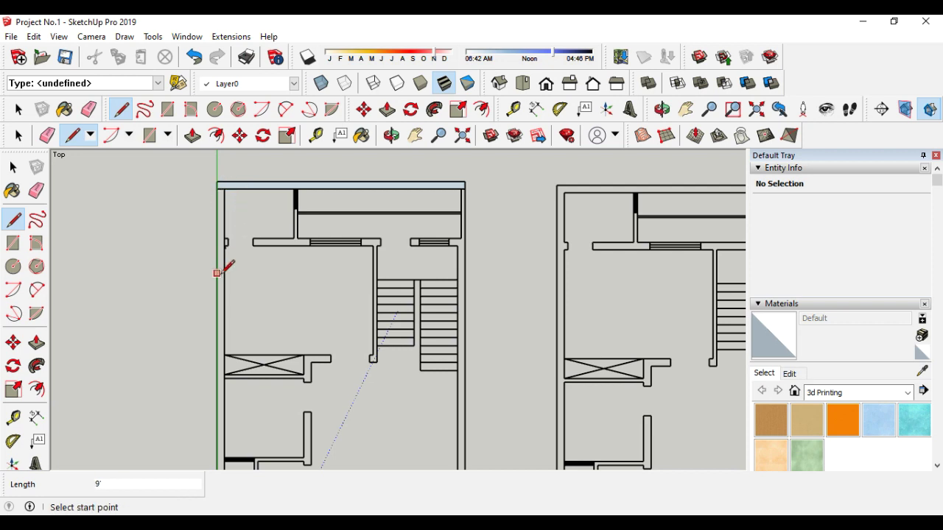
pyautogui.scroll(3, 218, 272)
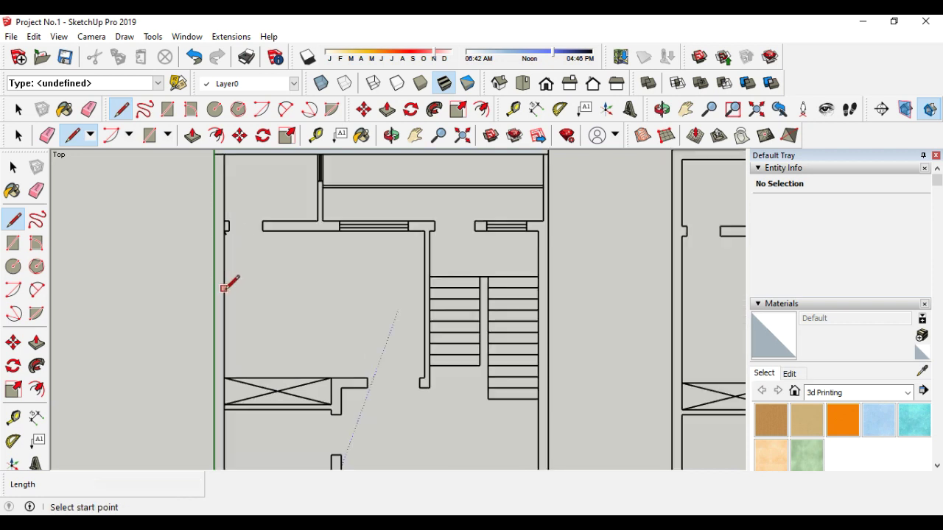
# - Draw a rectangle about 582' by 9' over the side wall along the green axis, from the back wall to the front corner
pyautogui.click(167, 109)
pyautogui.scroll(-4, 242, 274)
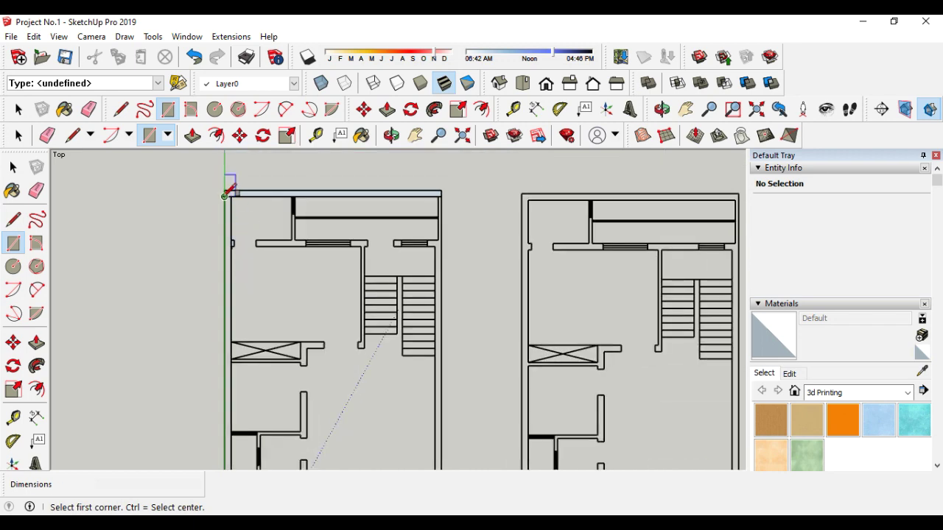
pyautogui.click(226, 195)
pyautogui.scroll(-3, 233, 310)
pyautogui.scroll(2, 231, 429)
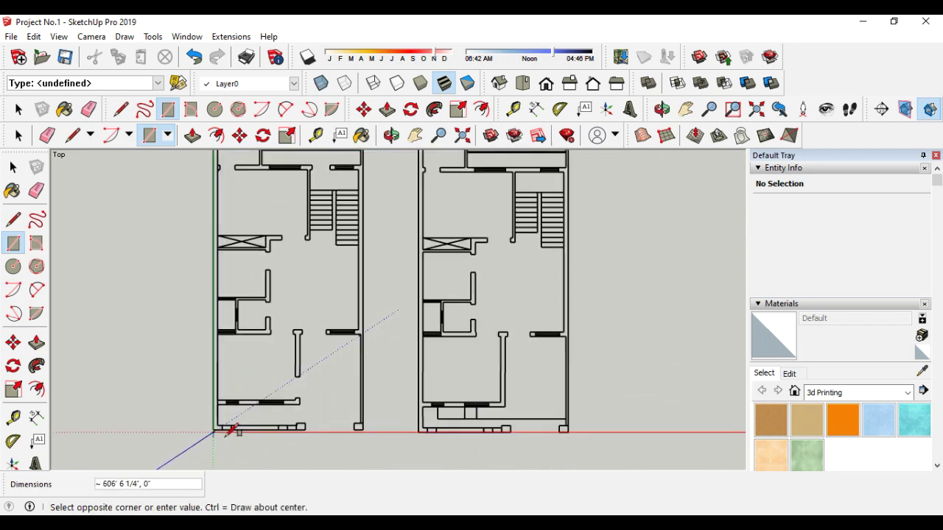
pyautogui.scroll(1, 225, 426)
pyautogui.scroll(2, 221, 423)
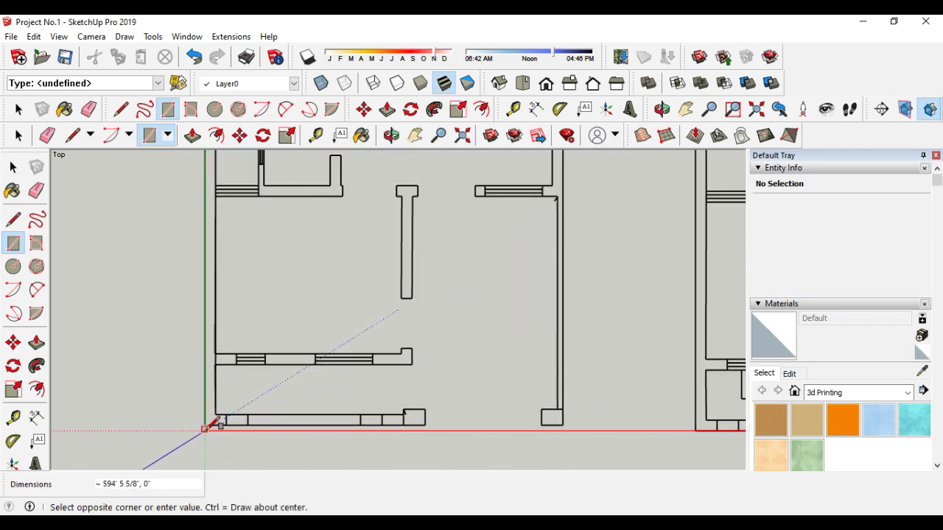
pyautogui.click(215, 424)
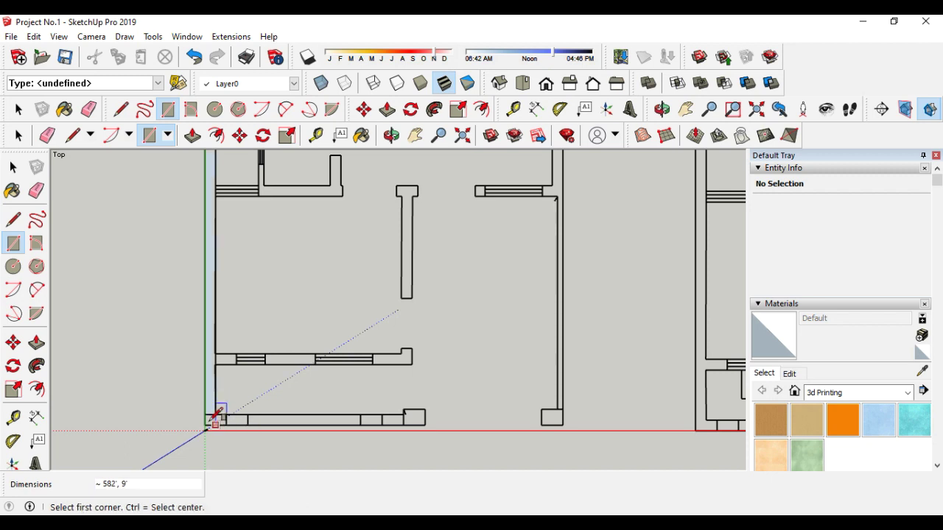
# - Draw a 166' 6" by 9' rectangle over the front wall and an 18' by 13' 6" rectangle over its end column
pyautogui.click(205, 414)
pyautogui.click(404, 425)
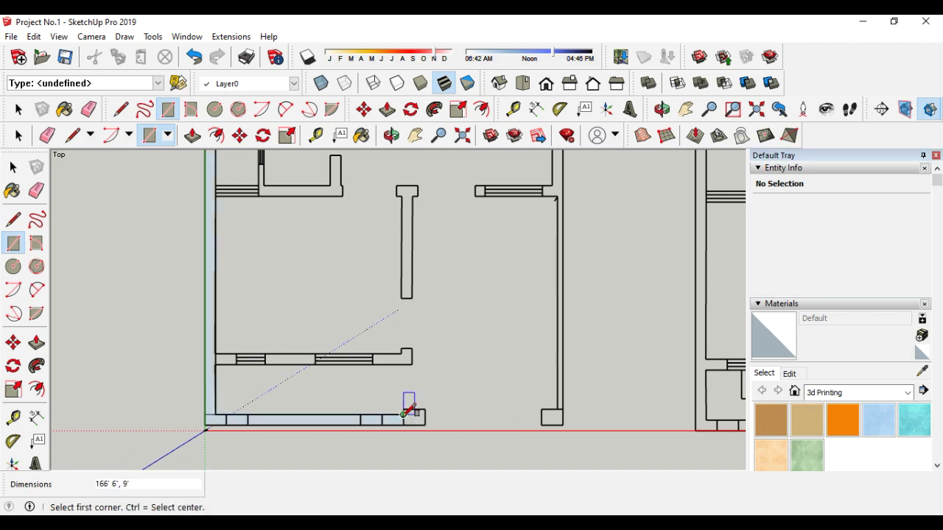
pyautogui.click(404, 410)
pyautogui.click(425, 426)
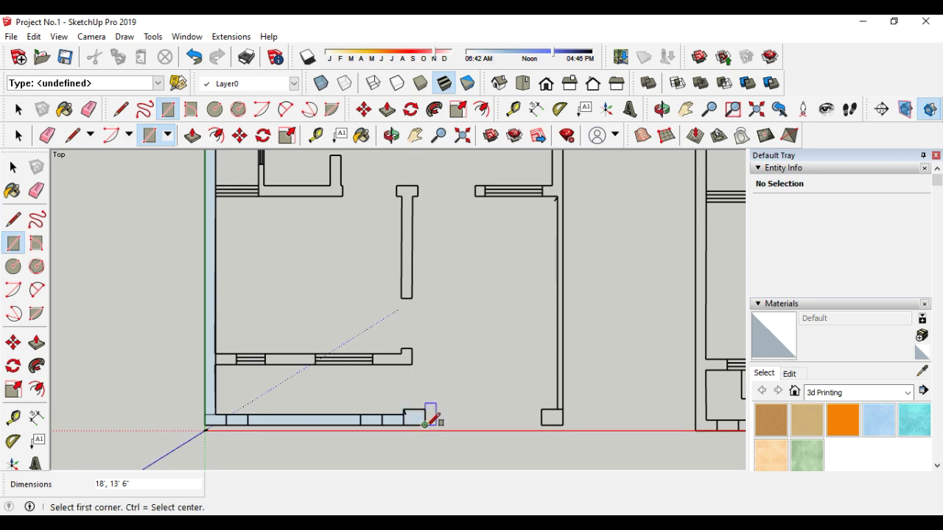
# - Draw a 165' by 9' rectangle over the windowed wall just behind the front wall, starting at the side wall's inner edge
pyautogui.scroll(-2, 324, 403)
pyautogui.scroll(1, 329, 394)
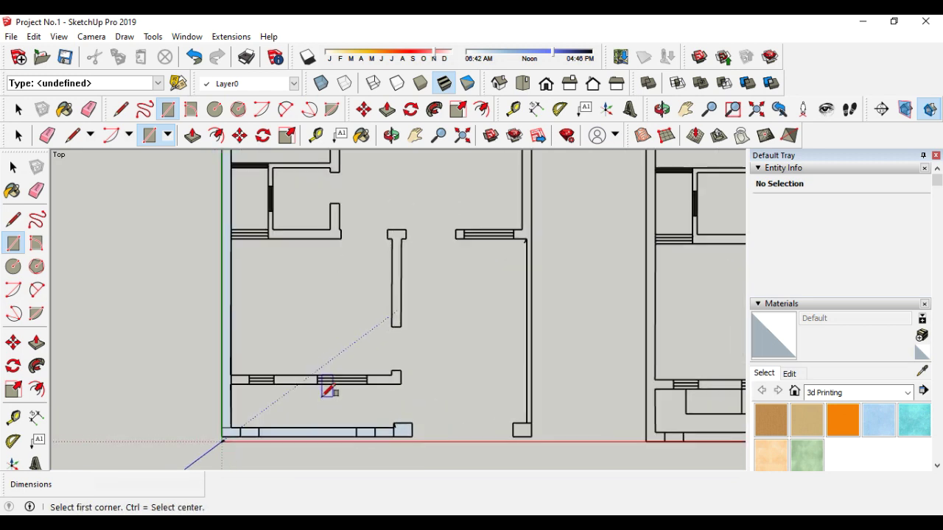
pyautogui.scroll(1, 237, 374)
pyautogui.click(229, 372)
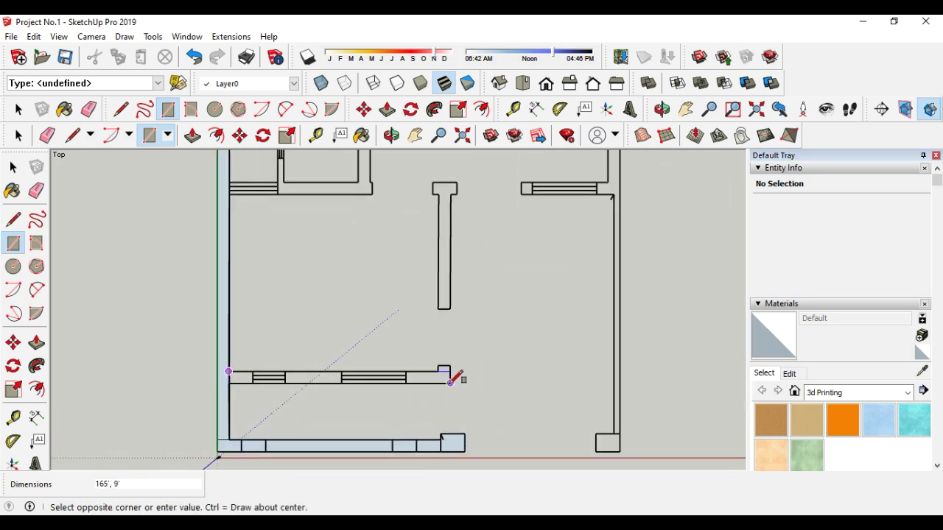
pyautogui.click(450, 383)
# - Draw rectangles over the adjoining partition, about 132' by 8' 7", and over the windowed wall behind it, 135' by 9'
pyautogui.click(450, 371)
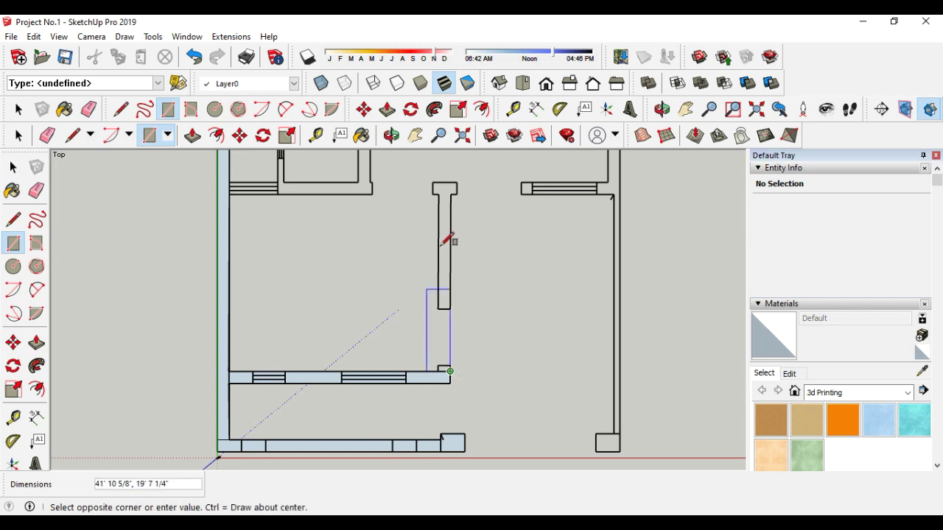
pyautogui.click(438, 195)
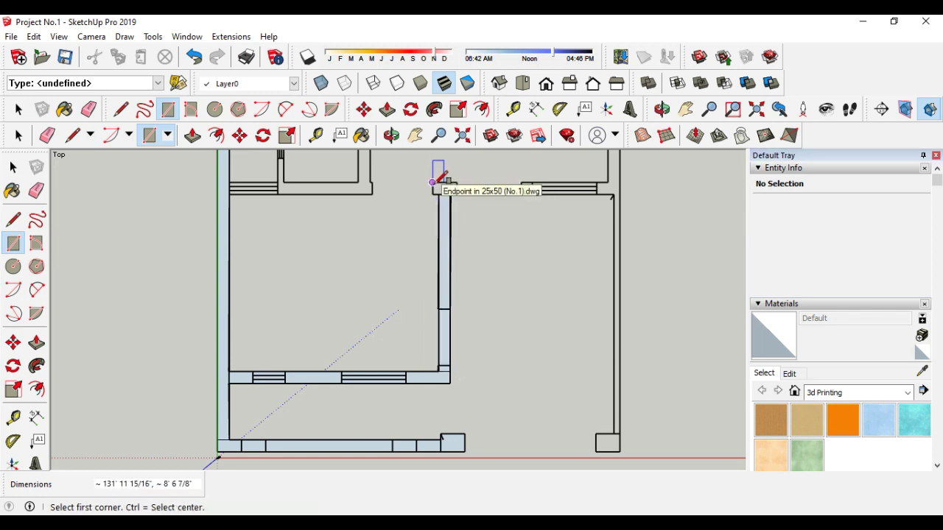
pyautogui.click(433, 182)
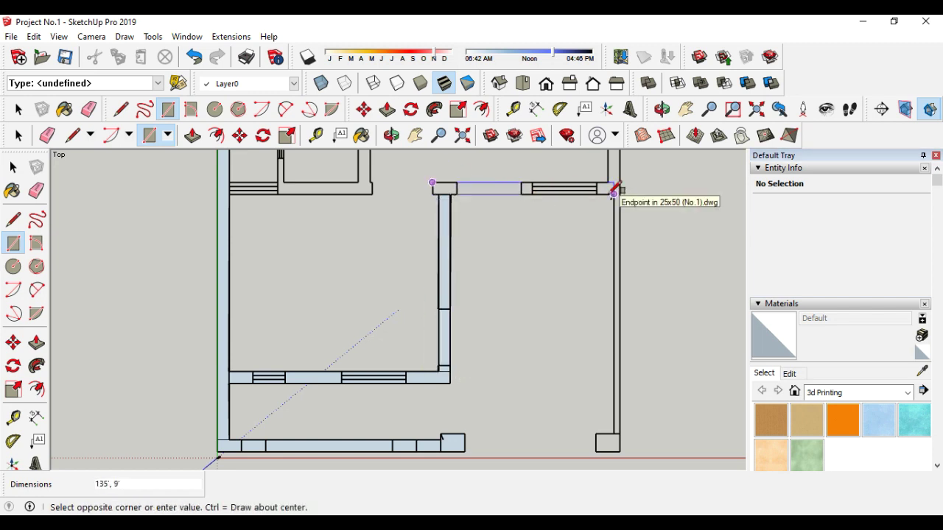
pyautogui.click(613, 194)
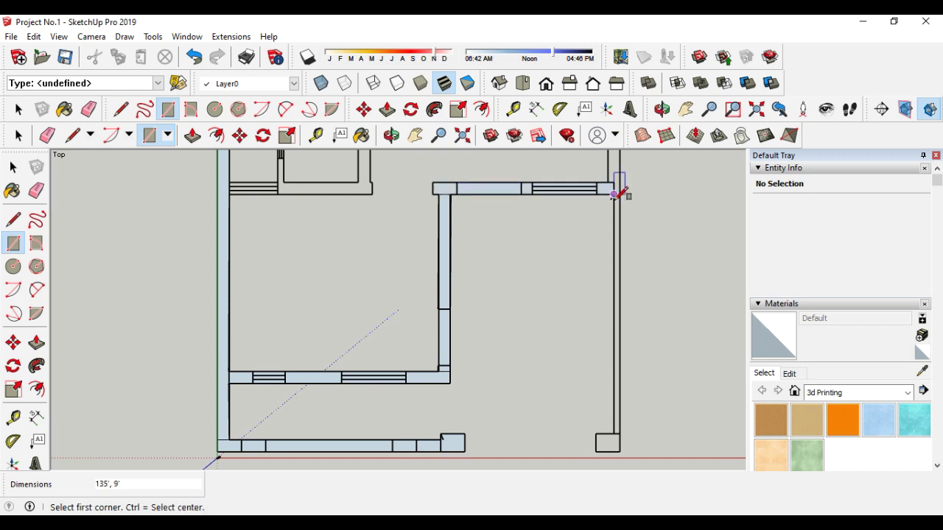
# - Draw a rectangle over the front corner column of the side wall opposite the green axis
pyautogui.click(614, 434)
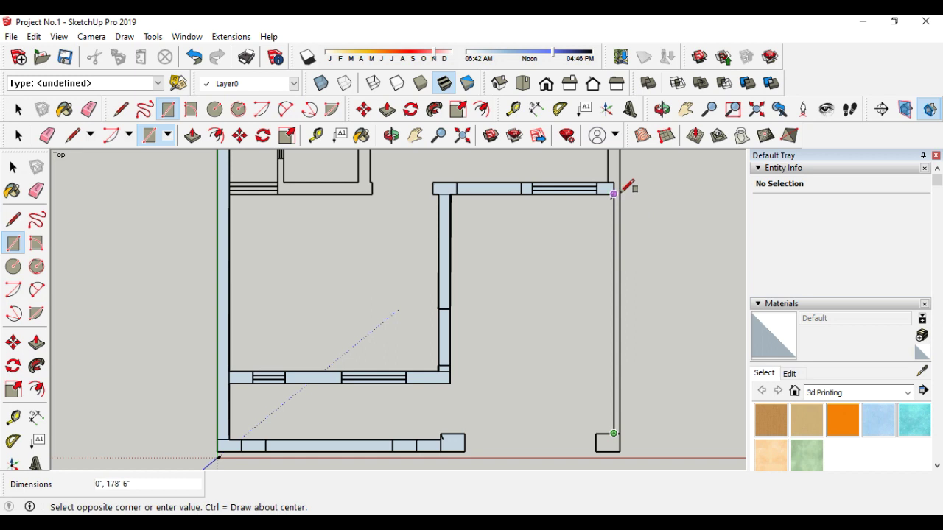
pyautogui.press('Escape')
pyautogui.click(596, 434)
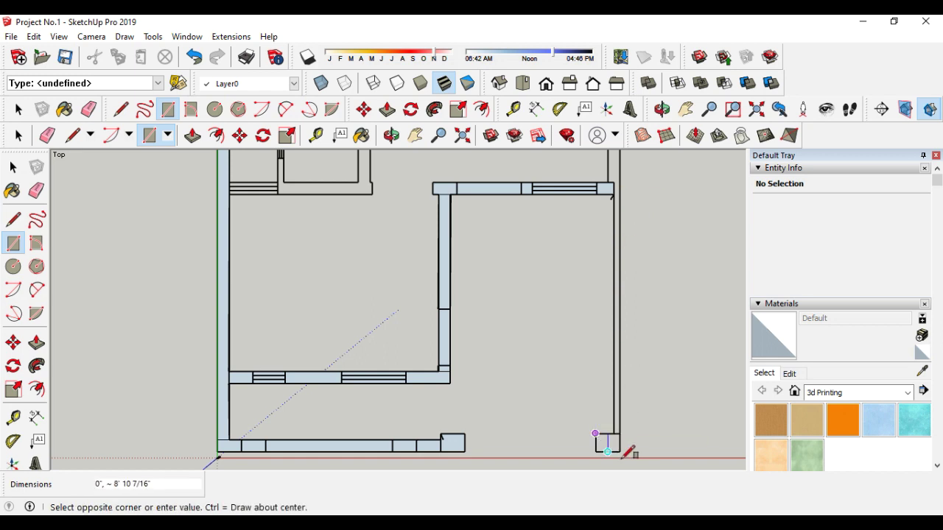
pyautogui.click(619, 453)
pyautogui.scroll(-1, 618, 394)
pyautogui.scroll(-2, 568, 386)
pyautogui.scroll(5, 595, 158)
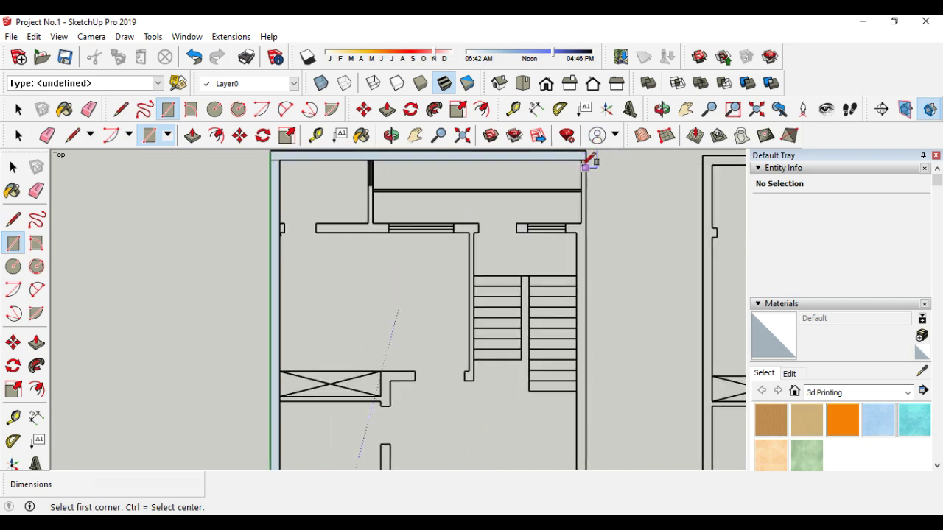
pyautogui.click(584, 157)
pyautogui.scroll(-3, 594, 254)
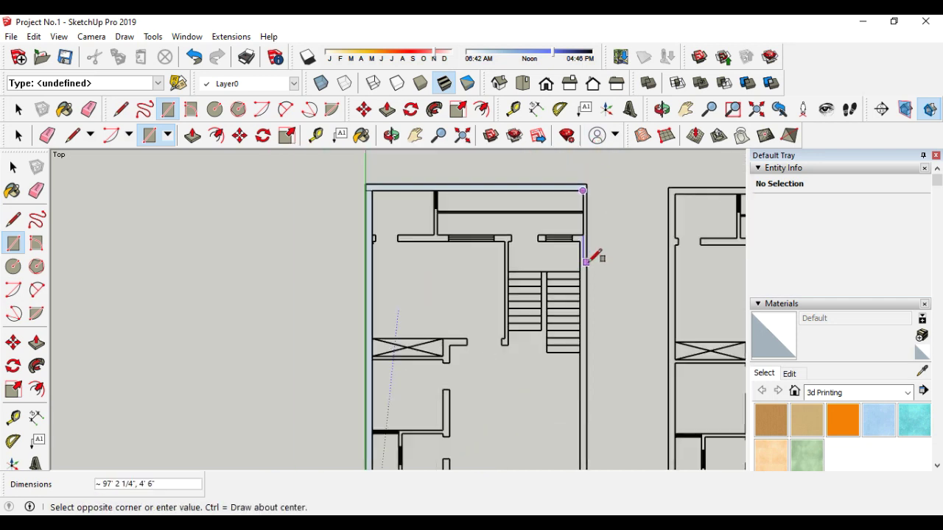
pyautogui.scroll(2, 595, 237)
pyautogui.scroll(2, 591, 236)
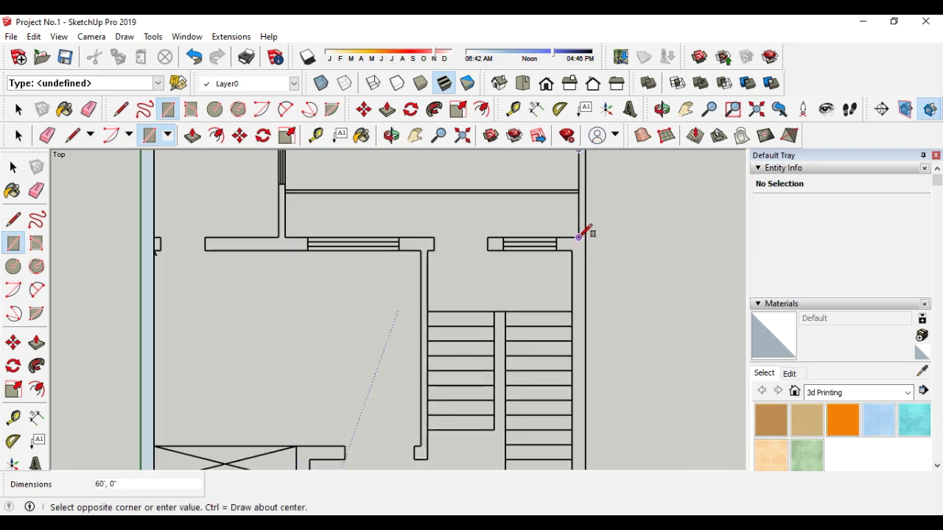
pyautogui.click(591, 236)
pyautogui.scroll(-2, 589, 251)
pyautogui.scroll(-1, 590, 175)
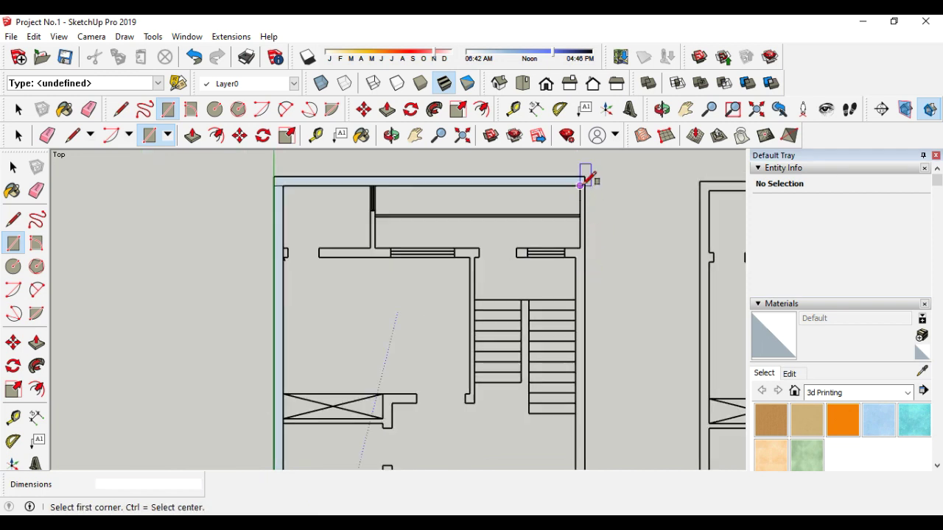
# - Draw a 60' by 4' 6" rectangle over the back end of the side wall opposite the green axis, starting at the back wall
pyautogui.scroll(2, 589, 179)
pyautogui.scroll(3, 597, 179)
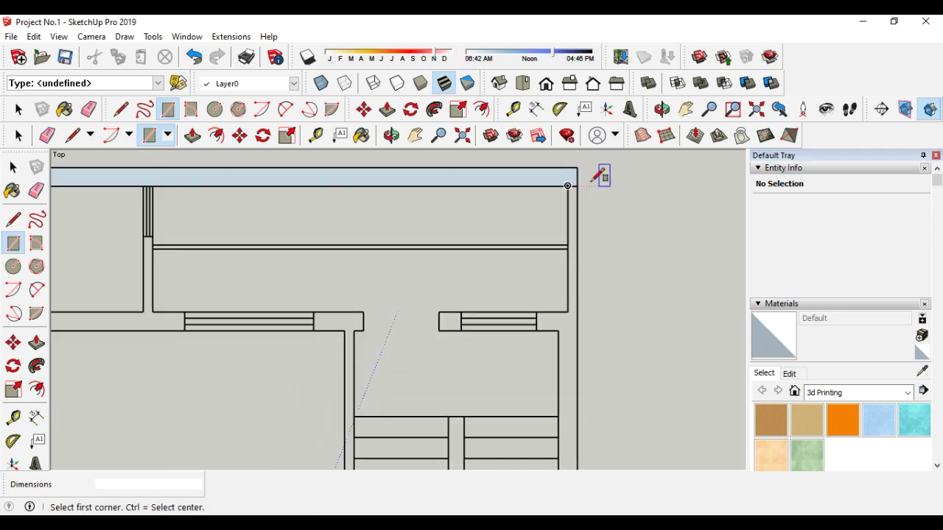
pyautogui.click(579, 189)
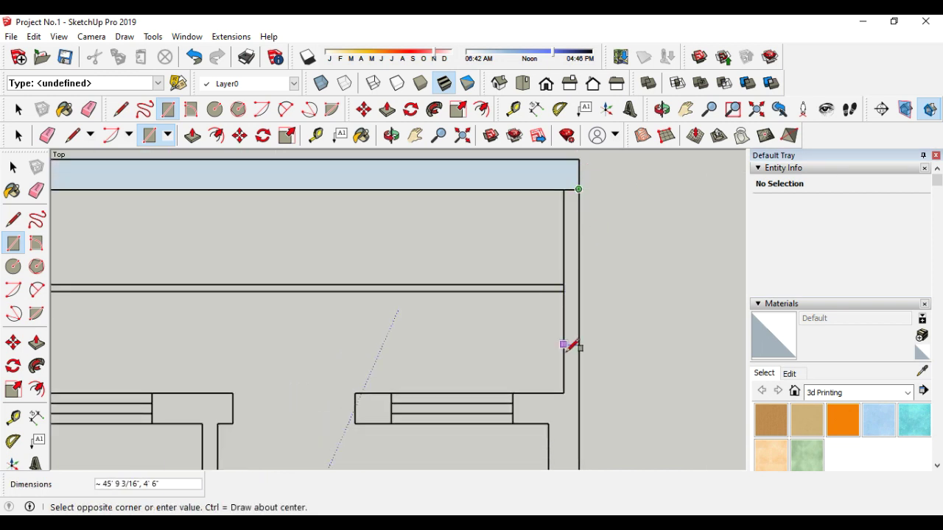
pyautogui.click(563, 393)
# - Draw a 198' long rectangle over the thin wall near the back and a 60' by 4' 6" rectangle over its cross wall
pyautogui.click(564, 291)
pyautogui.scroll(-2, 589, 287)
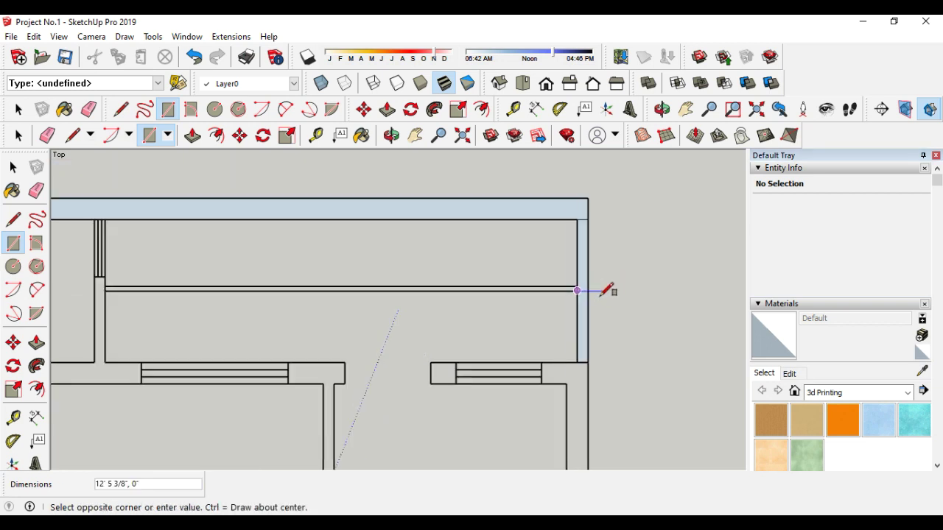
pyautogui.scroll(1, 260, 285)
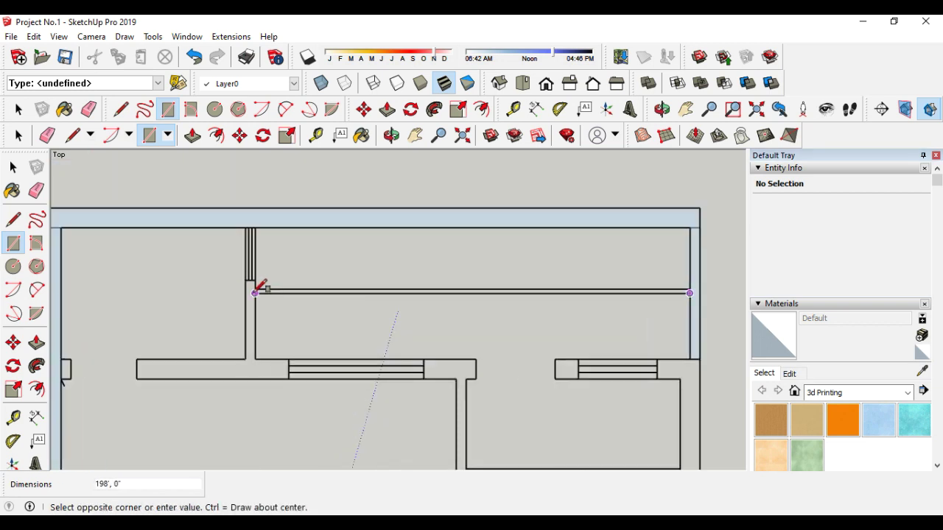
pyautogui.scroll(1, 258, 285)
pyautogui.click(256, 286)
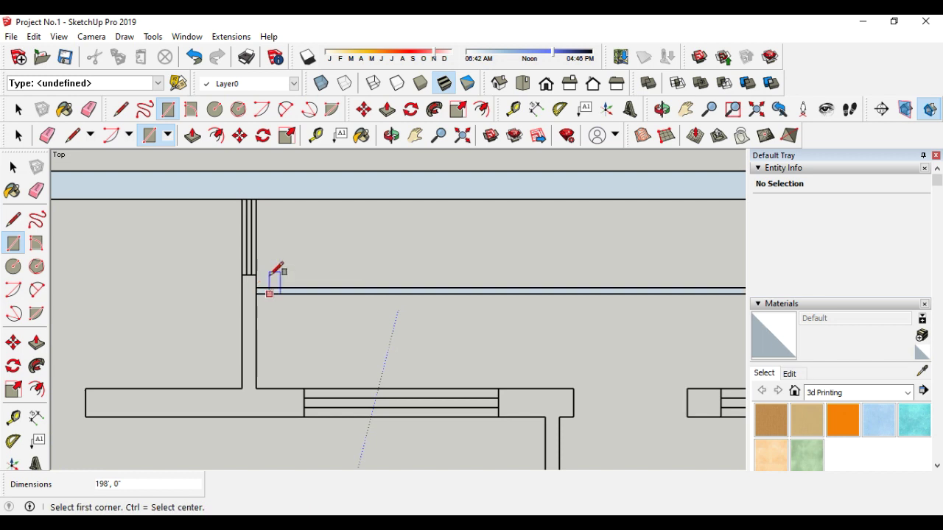
pyautogui.click(256, 198)
pyautogui.click(244, 386)
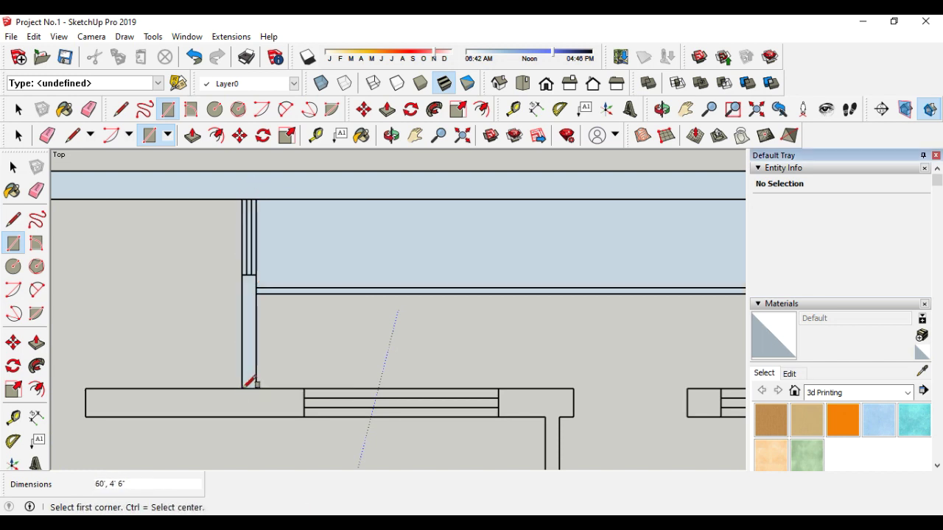
# - Draw a rectangle about 291' by 9' 2" over the windowed wall parallel to the back wall, between the side wall and the opposite outer edge
pyautogui.scroll(-1, 421, 373)
pyautogui.scroll(-1, 345, 358)
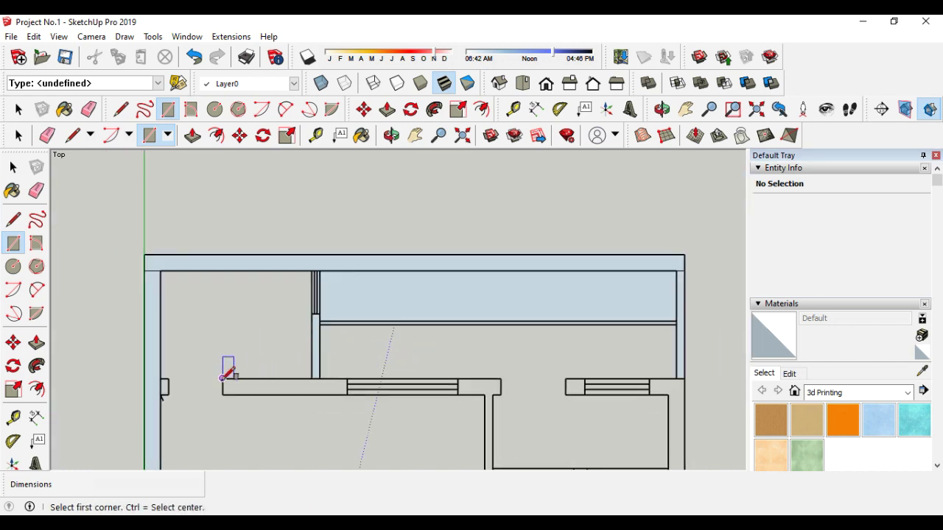
pyautogui.click(160, 380)
pyautogui.click(684, 395)
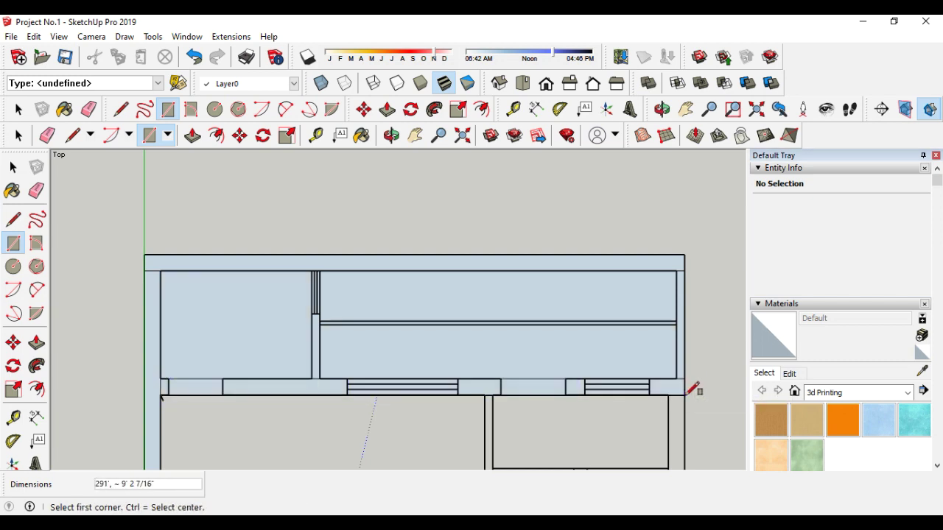
# - Draw a rectangle about 321' 9" by 9' over the side wall beside the stairs, down to the windowed wall near the front
pyautogui.scroll(-3, 337, 278)
pyautogui.scroll(2, 495, 318)
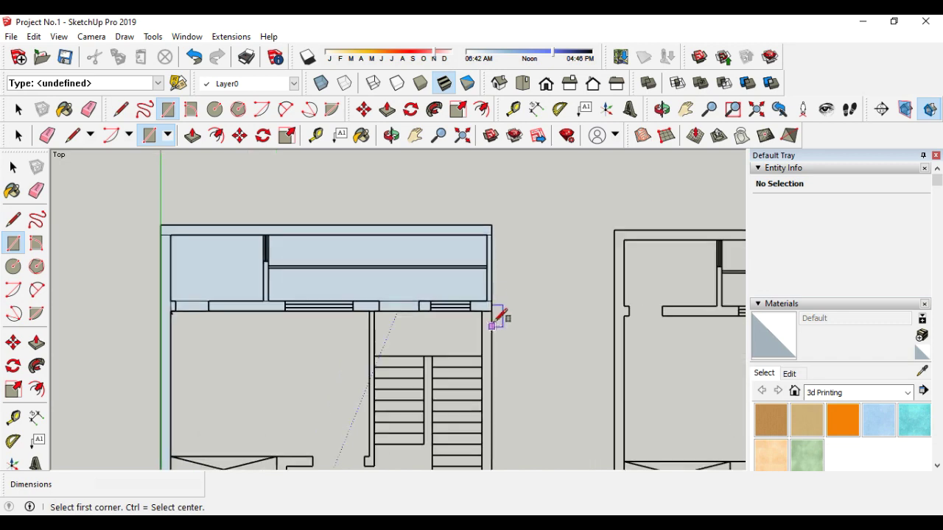
pyautogui.click(489, 308)
pyautogui.scroll(-3, 471, 265)
pyautogui.scroll(1, 479, 273)
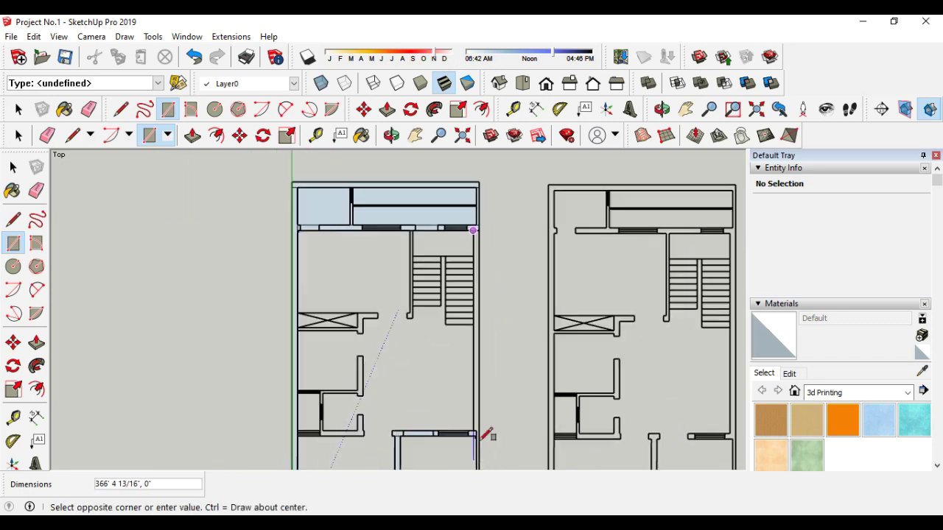
pyautogui.scroll(2, 477, 445)
pyautogui.click(489, 426)
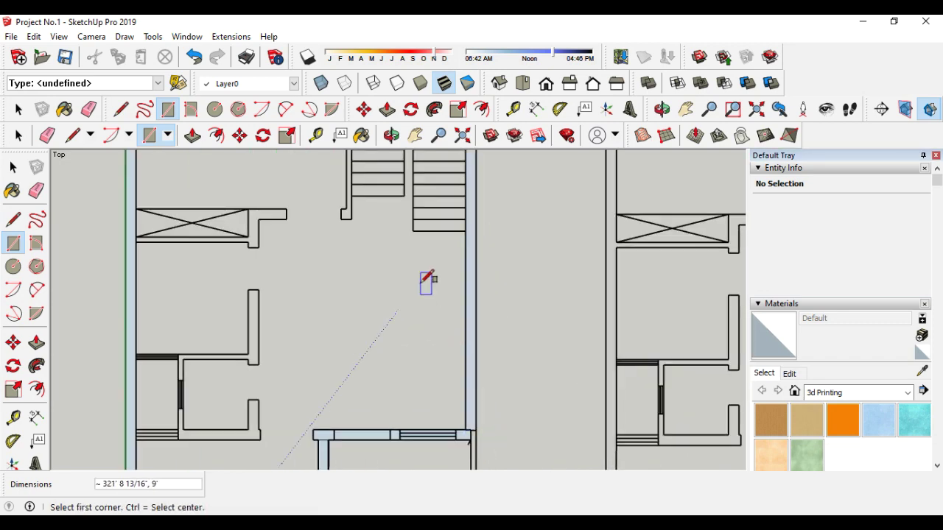
# - Draw a 187' 6" by 4' 6" rectangle over the front part of that side wall, from the corner column to the thicker section
pyautogui.scroll(-2, 431, 286)
pyautogui.scroll(2, 449, 445)
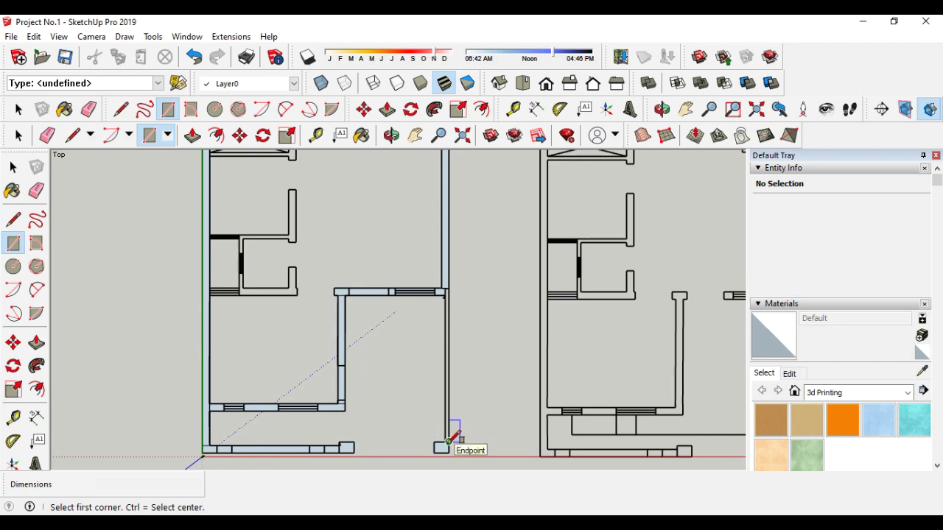
pyautogui.click(448, 441)
pyautogui.scroll(2, 451, 286)
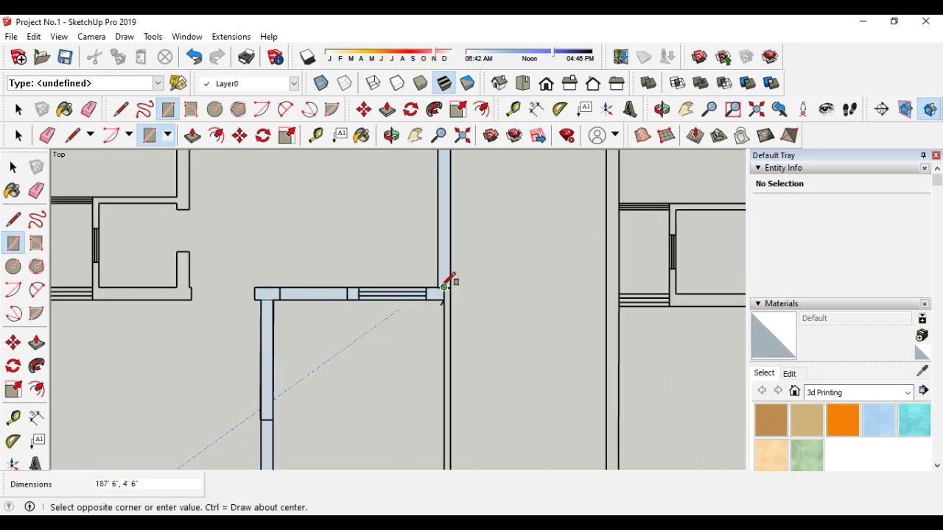
pyautogui.click(447, 285)
# - Delete the three floor faces enclosed between the back wall and the parallel windowed wall, keeping the wall faces
pyautogui.scroll(-5, 448, 373)
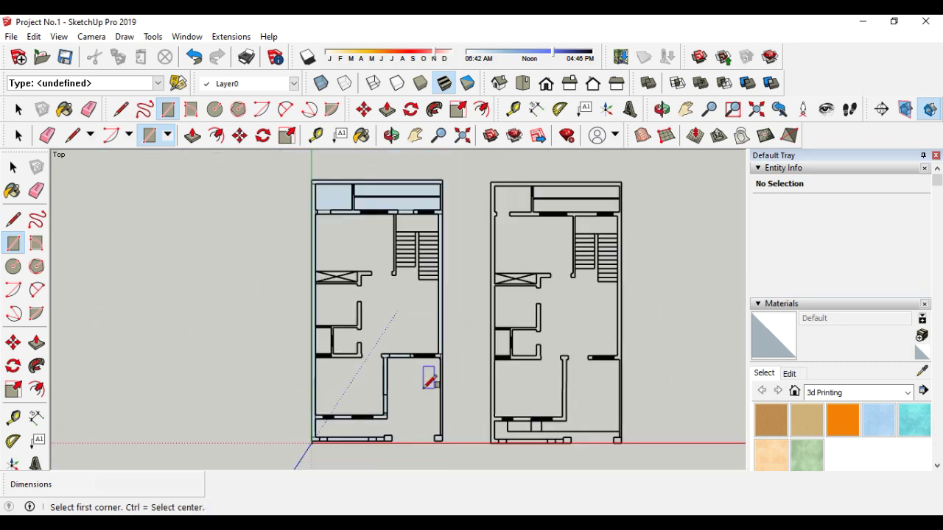
pyautogui.scroll(3, 400, 217)
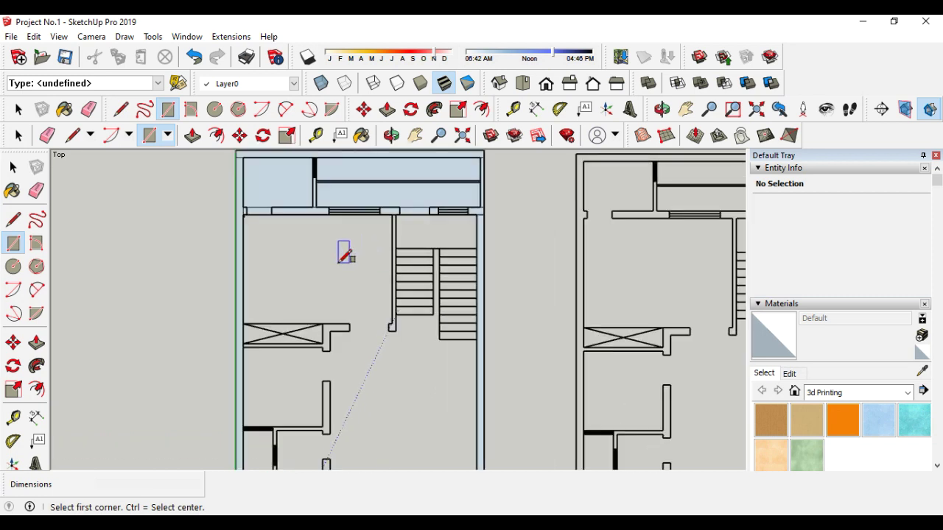
pyautogui.click(19, 136)
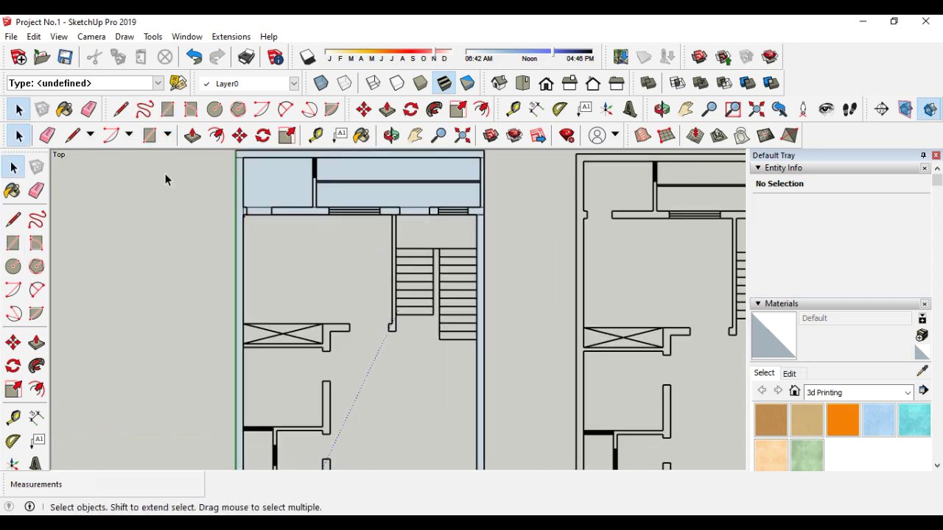
pyautogui.click(260, 174)
pyautogui.press('Delete')
pyautogui.click(371, 188)
pyautogui.click(363, 172)
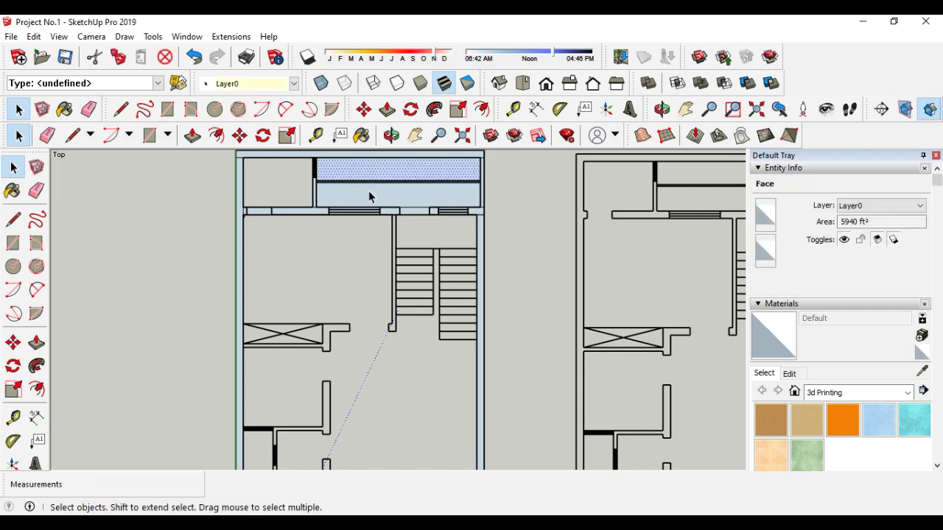
pyautogui.press('Delete')
pyautogui.click(354, 196)
pyautogui.press('Delete')
pyautogui.scroll(2, 367, 174)
pyautogui.scroll(-6, 326, 192)
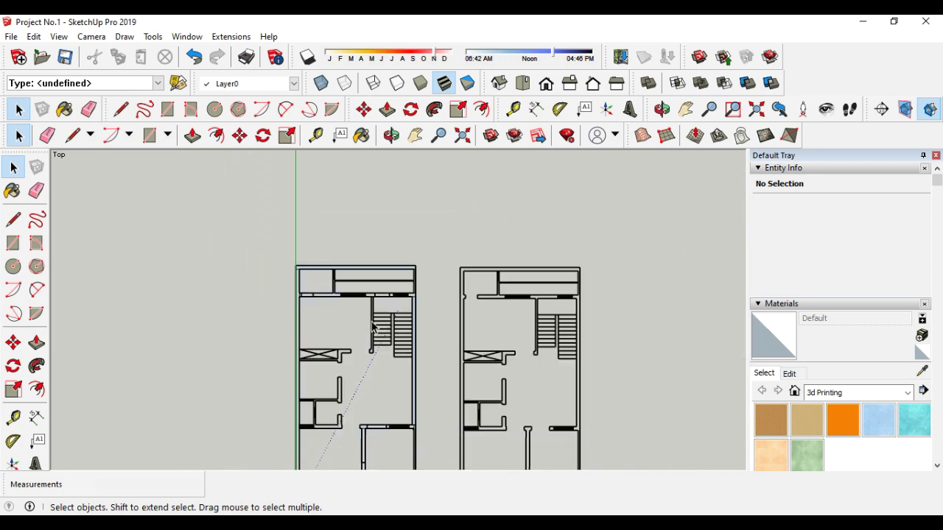
pyautogui.scroll(-2, 373, 327)
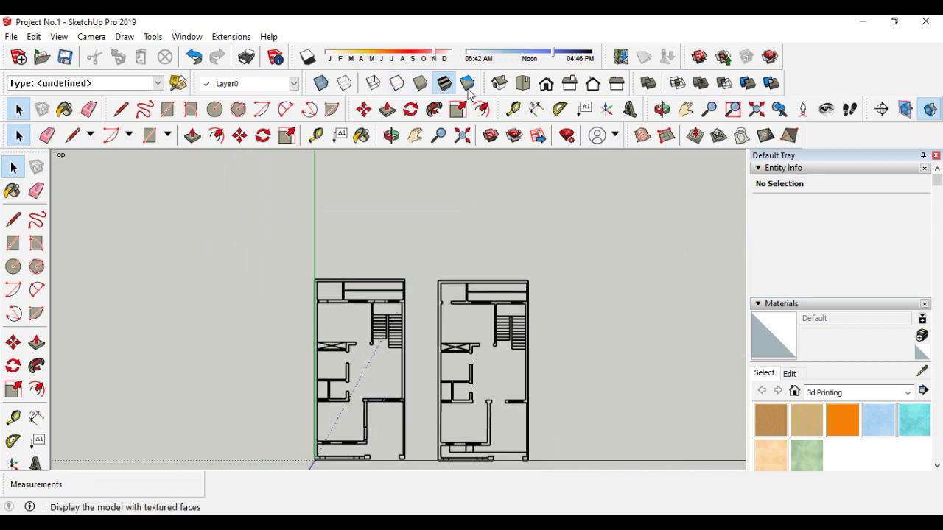
# - In isometric view, try to extrude the narrow front part of the side wall 11' with Push/Pull, and undo it
pyautogui.click(498, 84)
pyautogui.scroll(5, 321, 276)
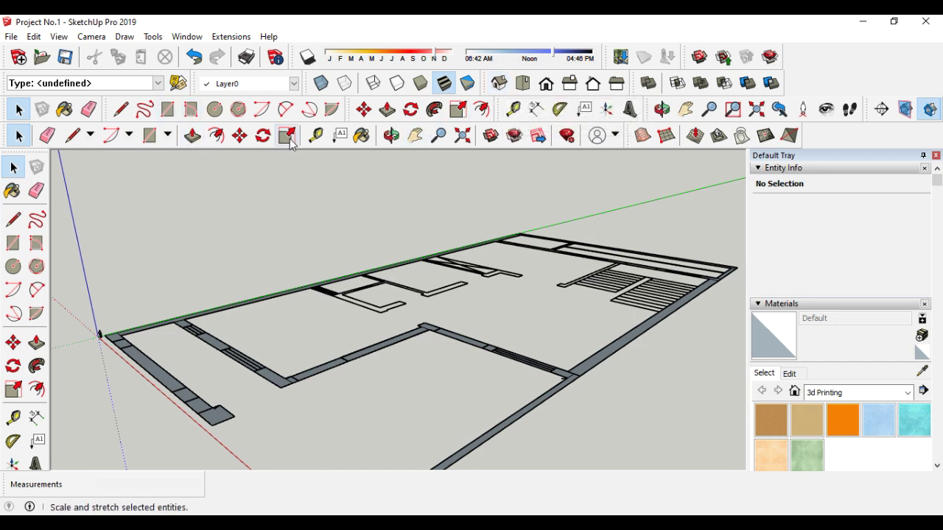
pyautogui.click(192, 136)
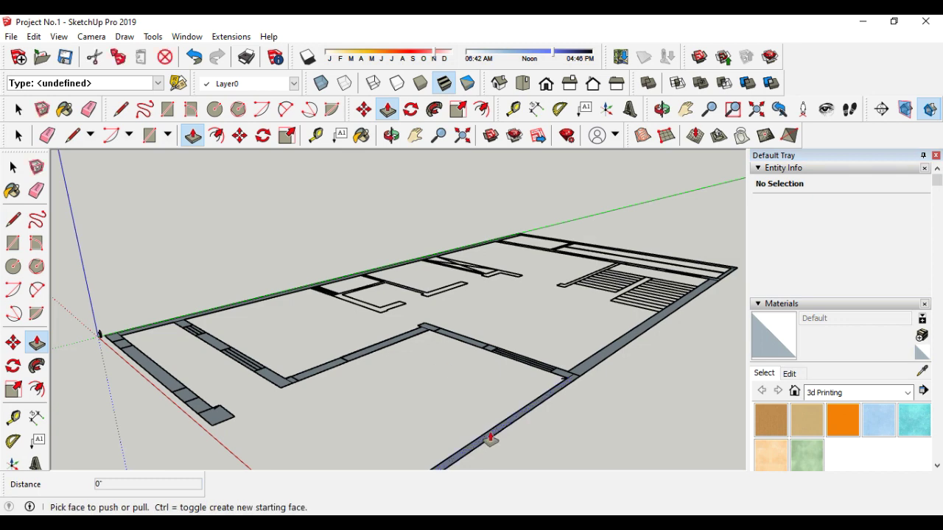
pyautogui.scroll(5, 482, 440)
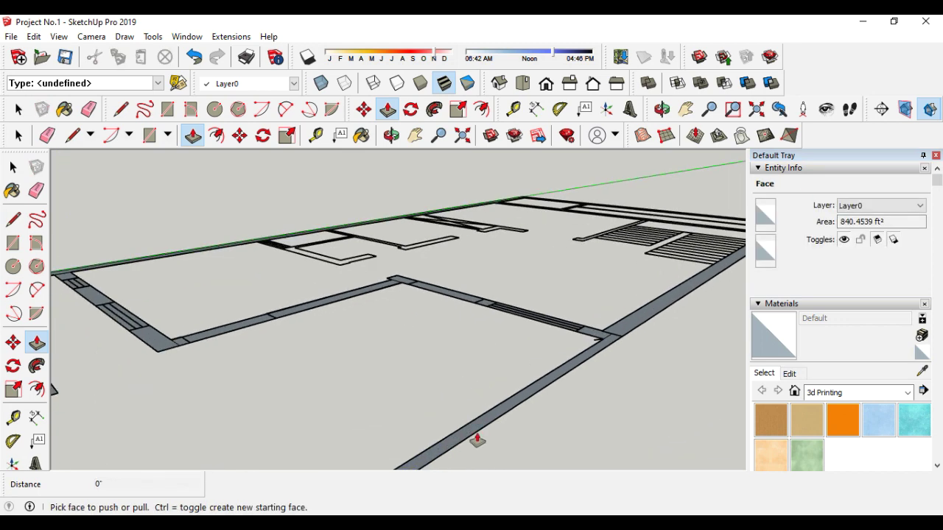
pyautogui.scroll(1, 504, 448)
pyautogui.click(456, 405)
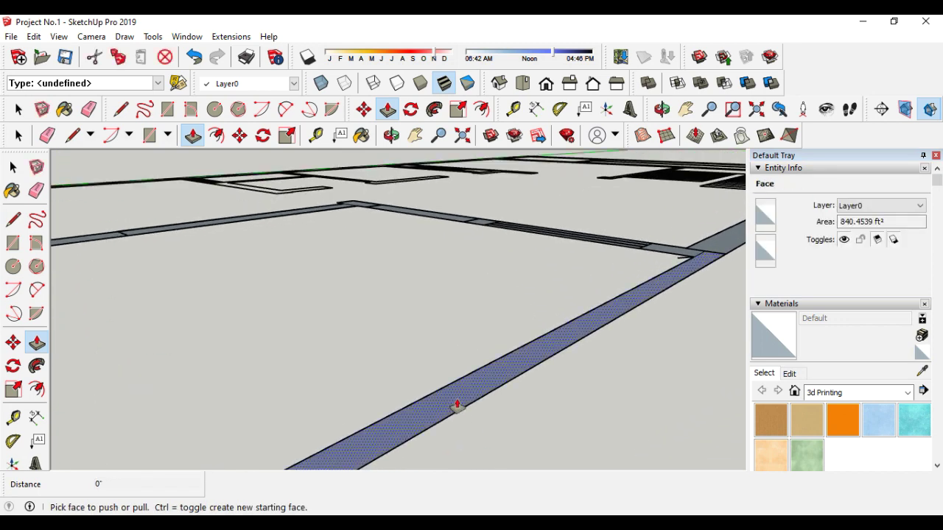
pyautogui.write('11')
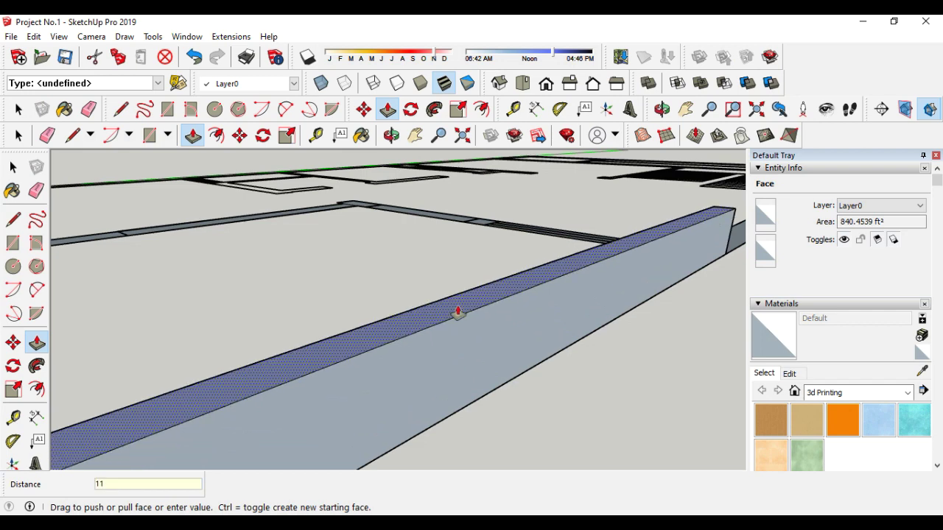
pyautogui.press('Return')
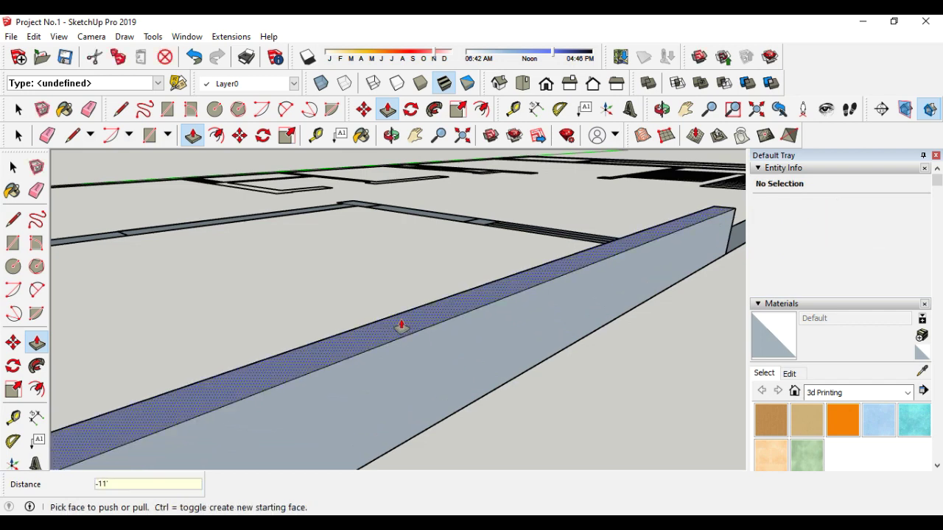
pyautogui.hotkey('ctrl', 'z')
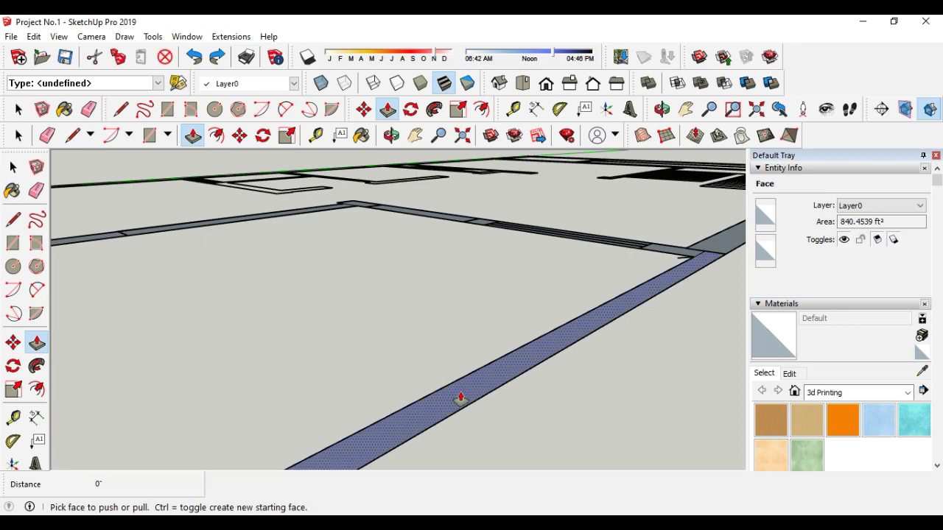
# - Try the 11' extrusion of the narrow front side wall once more, check it beside the corner column, and undo it
pyautogui.click(459, 398)
pyautogui.write('11')
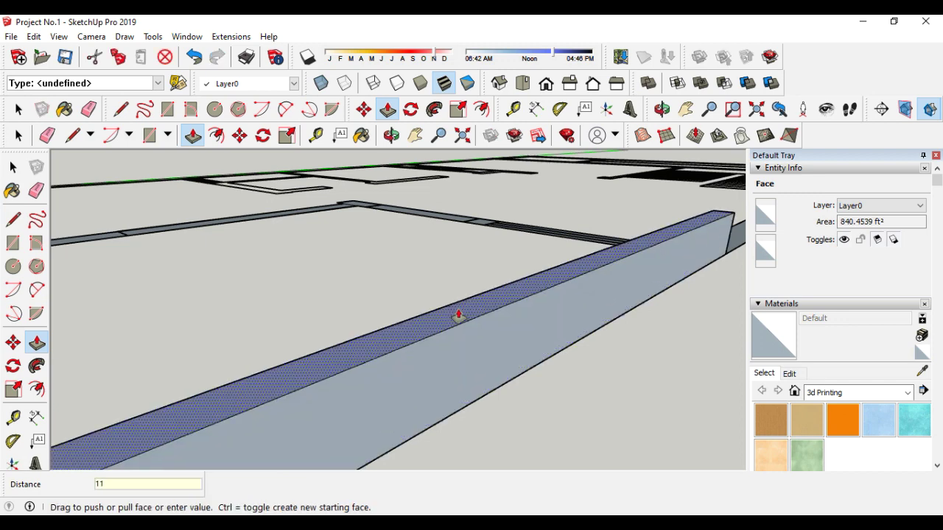
pyautogui.write("'")
pyautogui.press('Return')
pyautogui.scroll(-5, 442, 310)
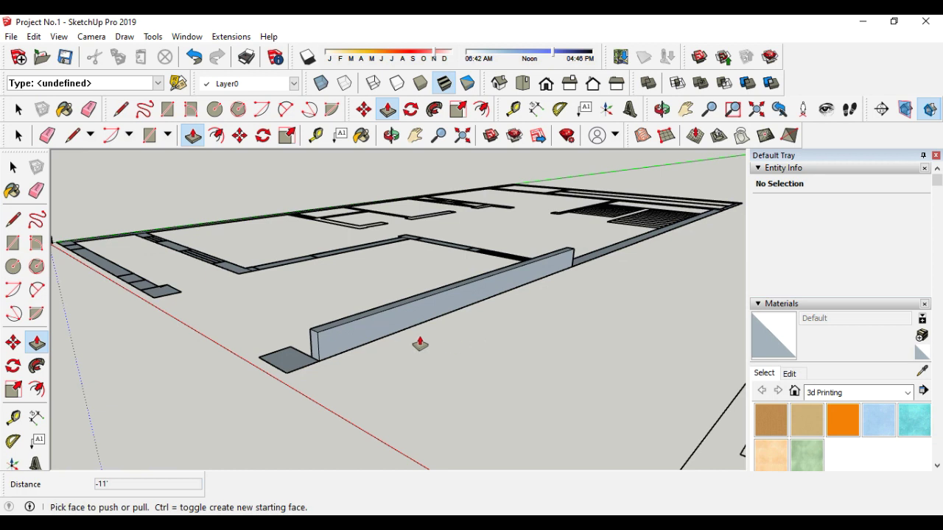
pyautogui.click(362, 336)
pyautogui.hotkey('ctrl', 'z')
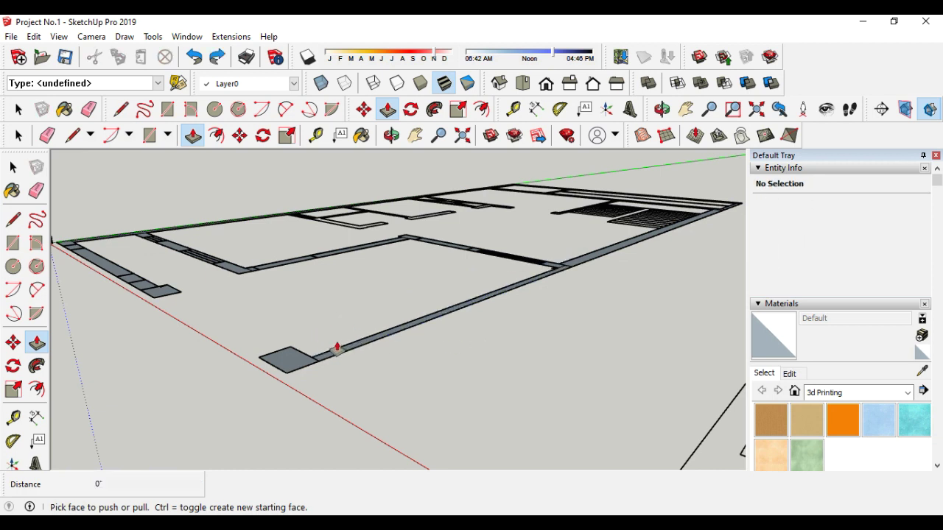
# - Extrude the front corner column at the end of the narrow side wall 11' upward
pyautogui.click(292, 360)
pyautogui.write('11')
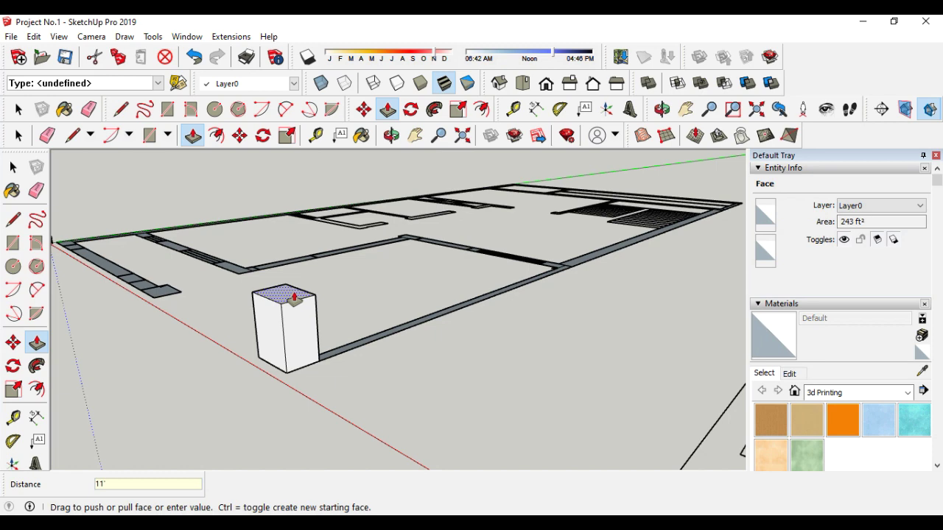
pyautogui.press('Return')
# - Examine the extruded corner column and the traced walls from several angles, including the front and top views
pyautogui.moveTo(312, 361); pyautogui.dragTo(626, 420, button='middle')
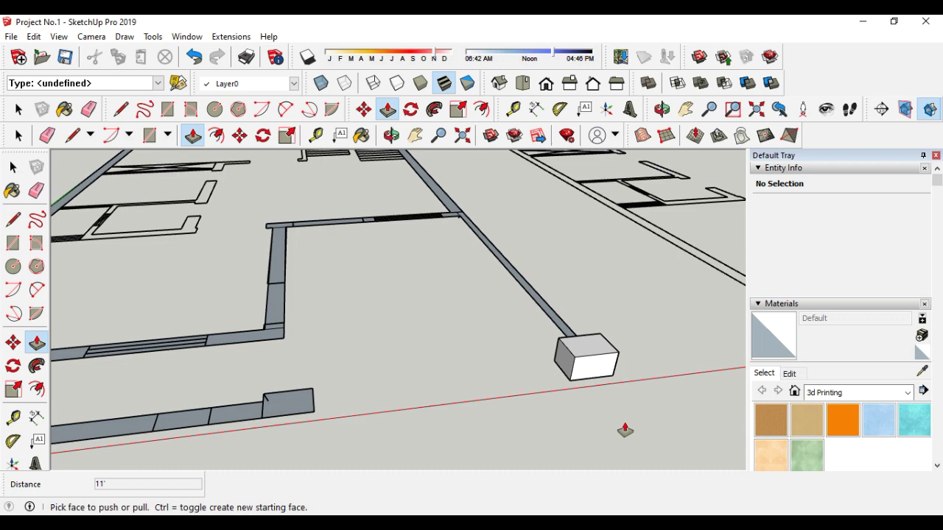
pyautogui.moveTo(584, 421); pyautogui.dragTo(364, 447, button='middle')
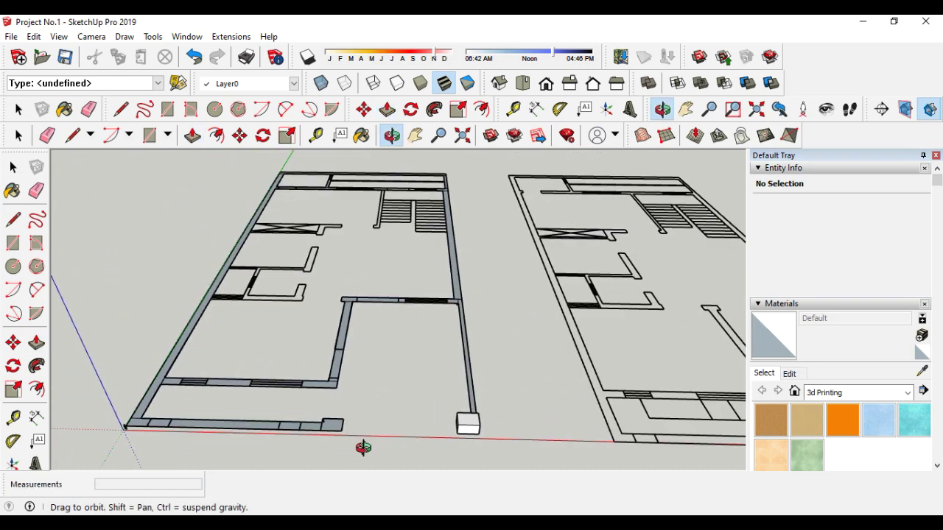
pyautogui.scroll(3, 462, 433)
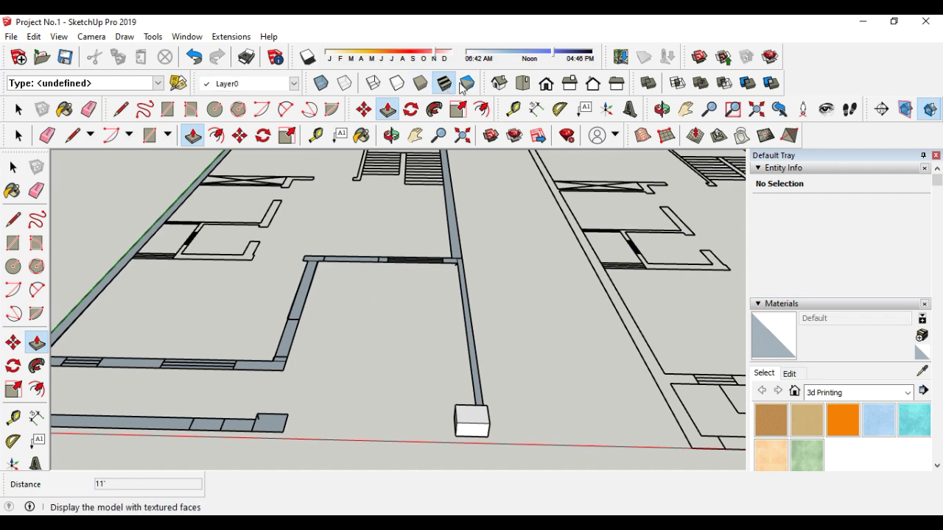
pyautogui.click(545, 85)
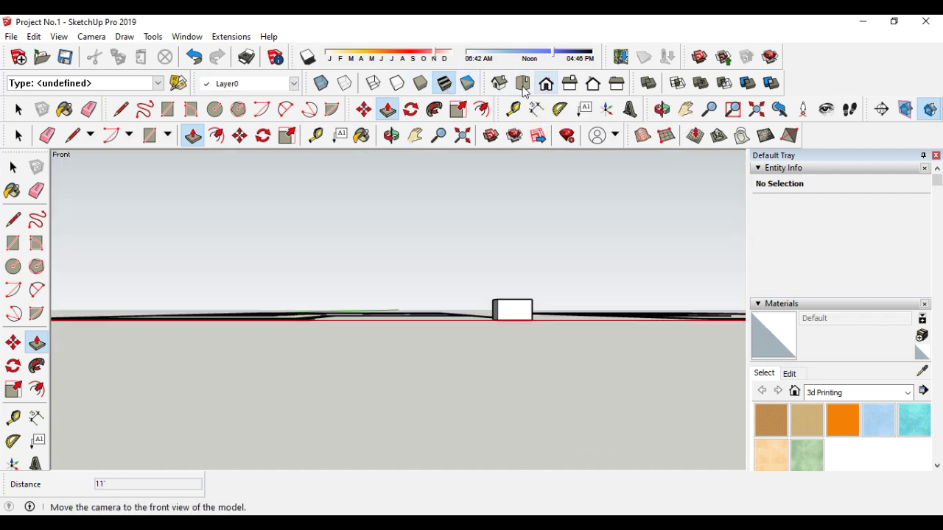
pyautogui.click(522, 84)
pyautogui.scroll(-3, 351, 353)
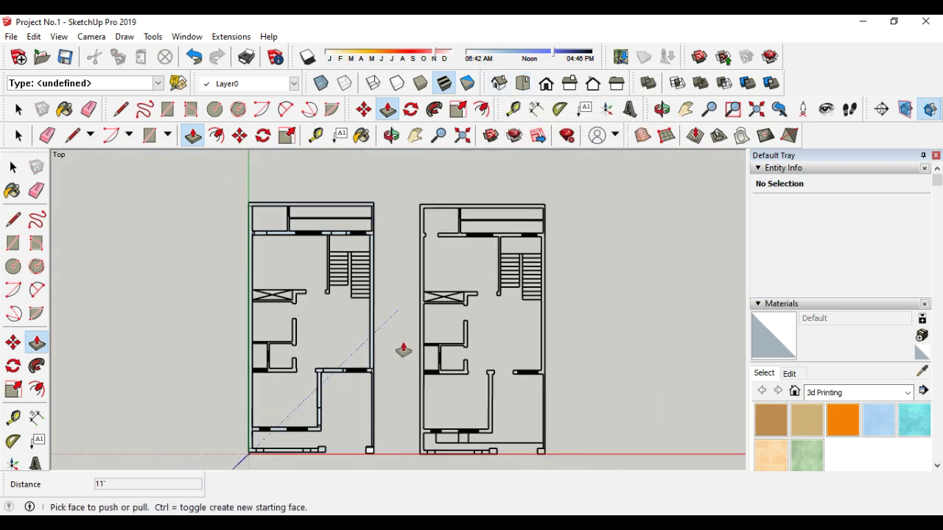
pyautogui.scroll(1, 391, 349)
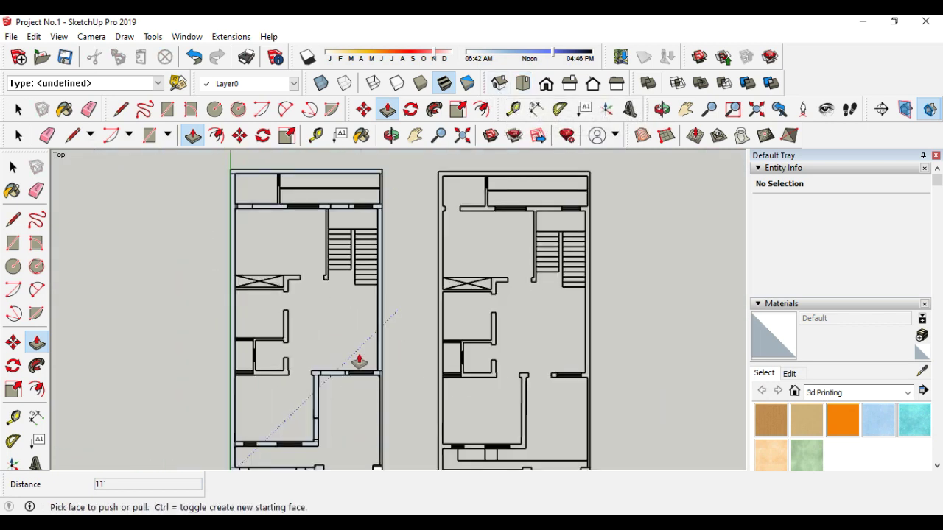